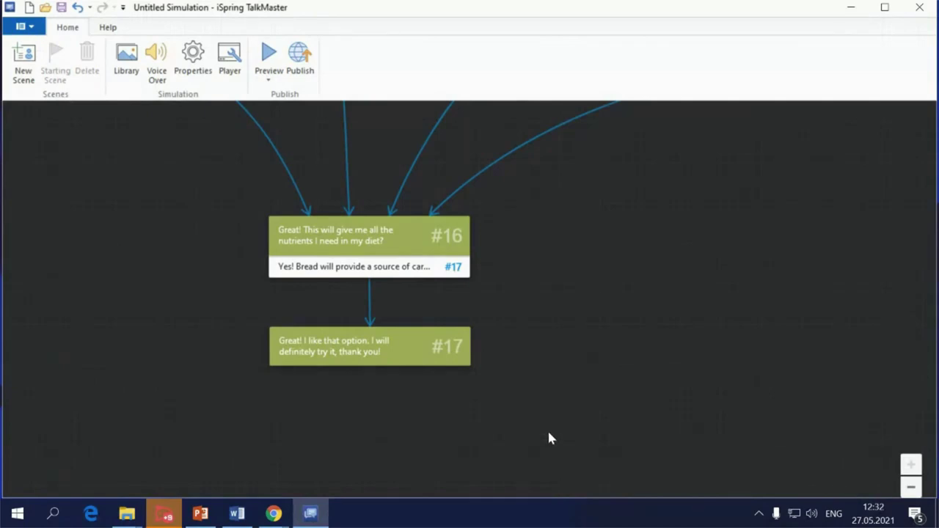
Step: Reposition scene #9 directly below scene #7, and scene #15 midway between scenes #14 and #13
scroll(551, 438, "down", 1)
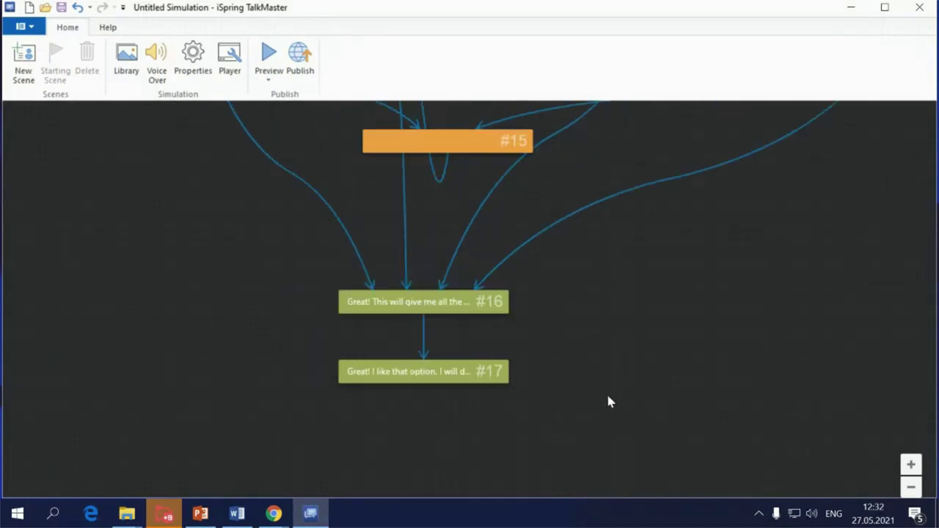
left_click_drag(689, 312, 688, 357)
scroll(688, 357, "down", 2)
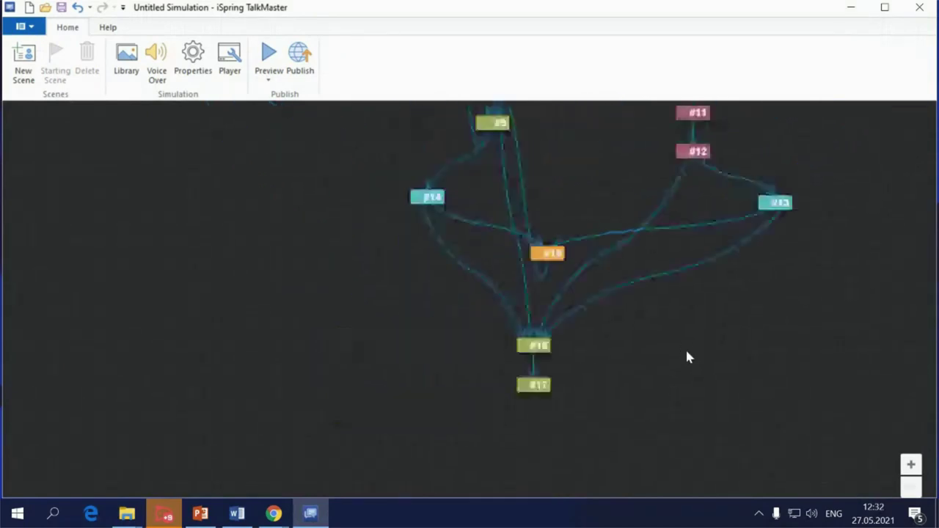
left_click_drag(618, 187, 548, 293)
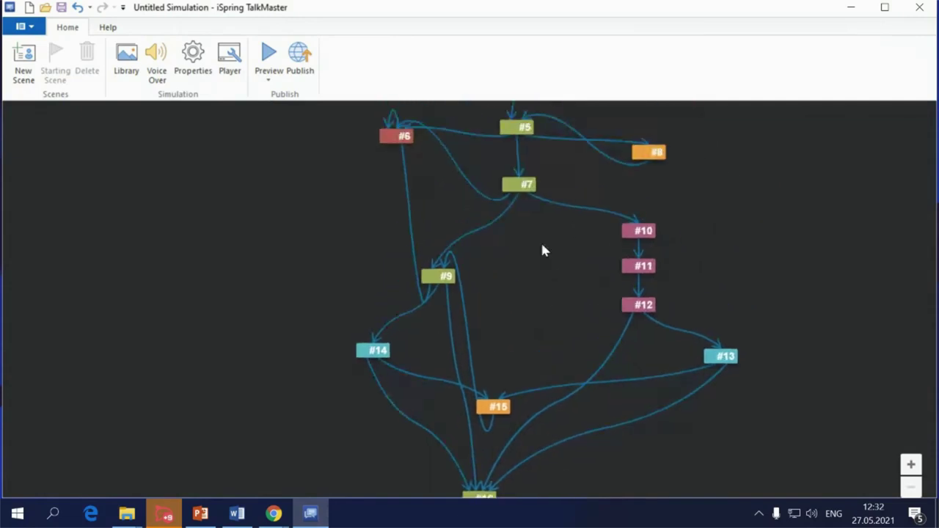
left_click_drag(542, 249, 532, 300)
left_click_drag(465, 434, 456, 392)
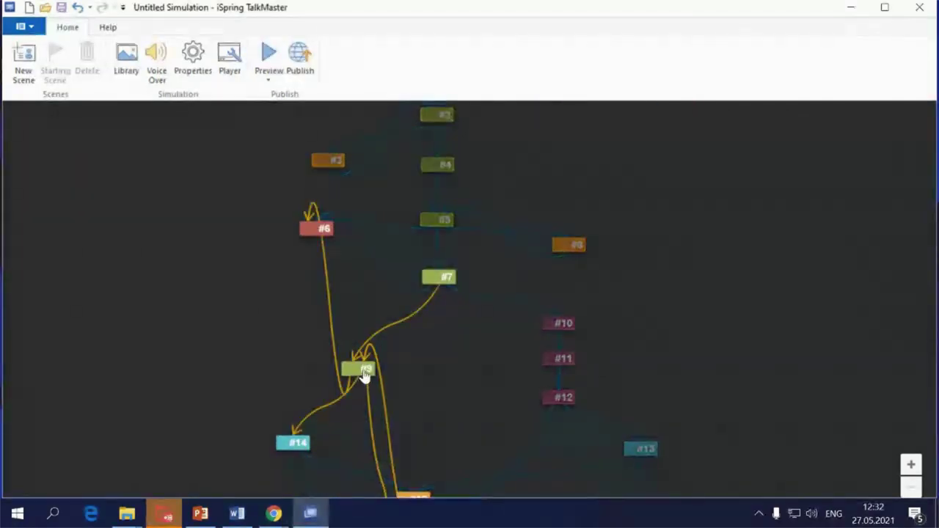
left_click_drag(363, 373, 448, 350)
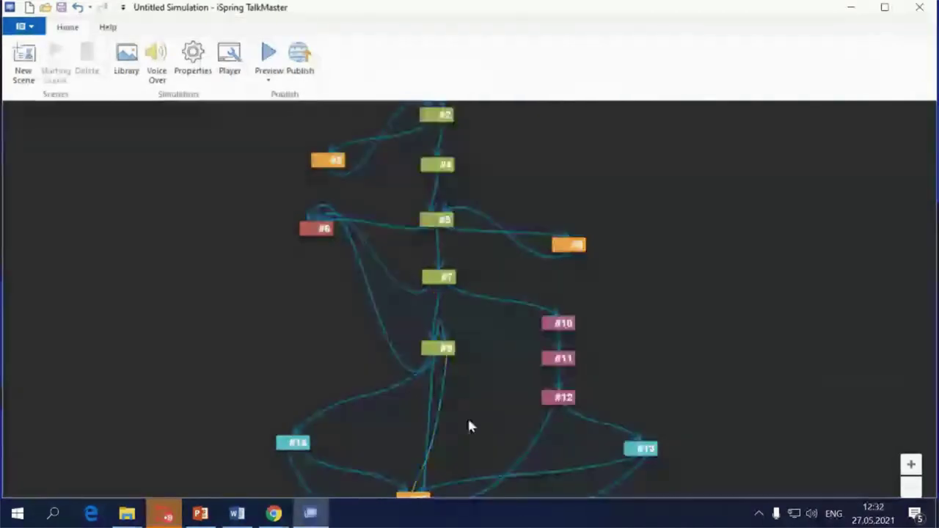
left_click_drag(470, 426, 447, 304)
left_click_drag(402, 385, 463, 342)
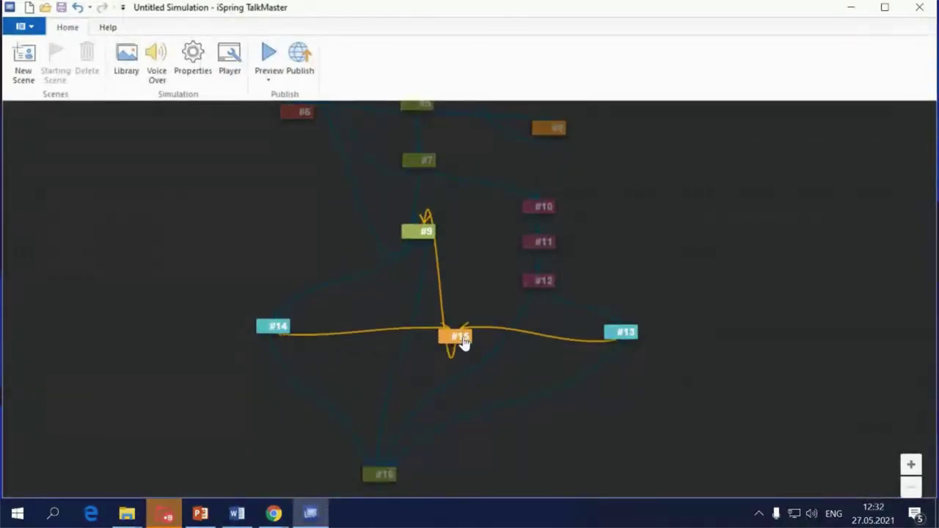
Step: Move scene #16 up to just below scene #15, and place scene #17 directly beneath scene #16
left_click_drag(379, 477, 412, 389)
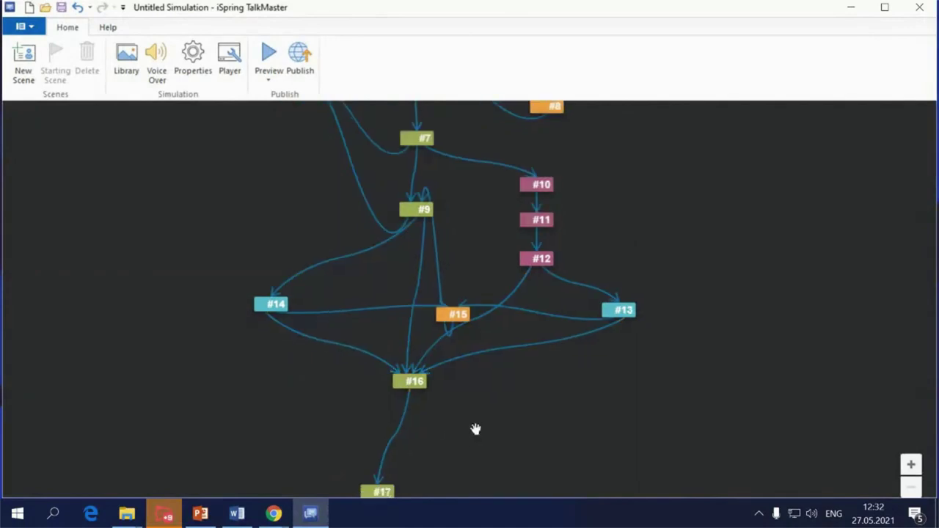
left_click_drag(371, 457, 411, 404)
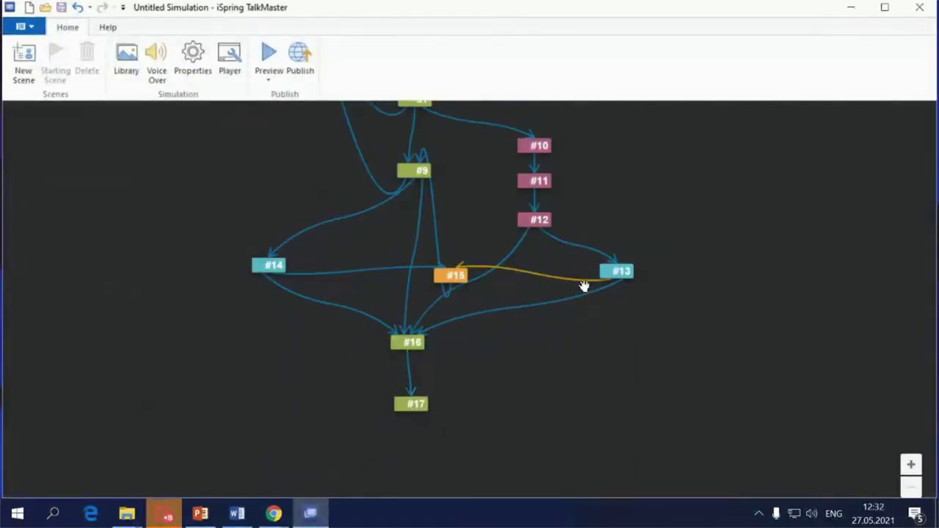
left_click_drag(583, 286, 566, 438)
left_click_drag(660, 304, 660, 282)
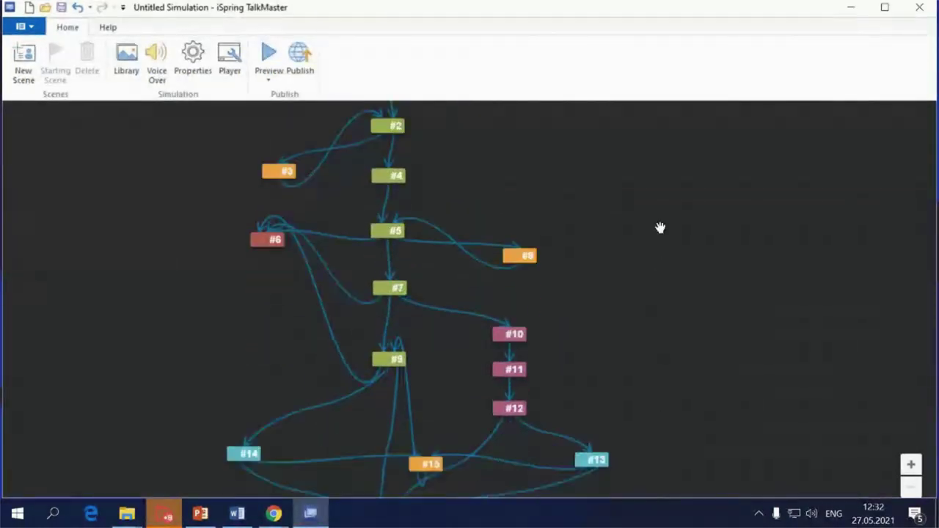
left_click_drag(679, 379, 677, 243)
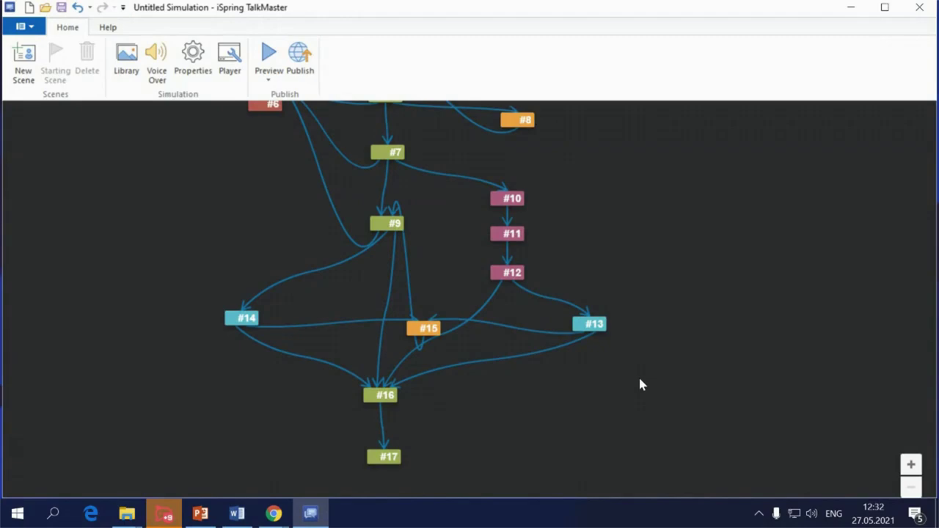
Step: Open the simulation's voice-over mode to view the scene texts, and return to the desktop
left_click(155, 60)
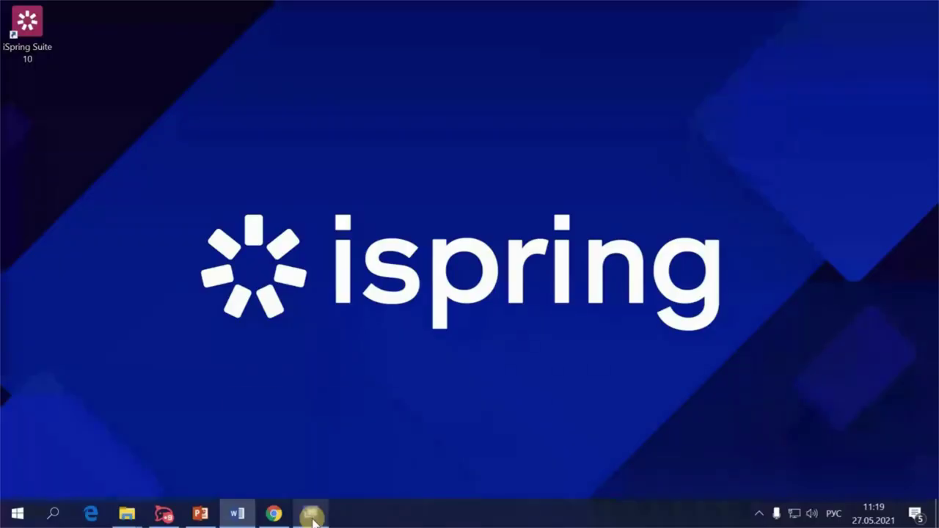
left_click(311, 516)
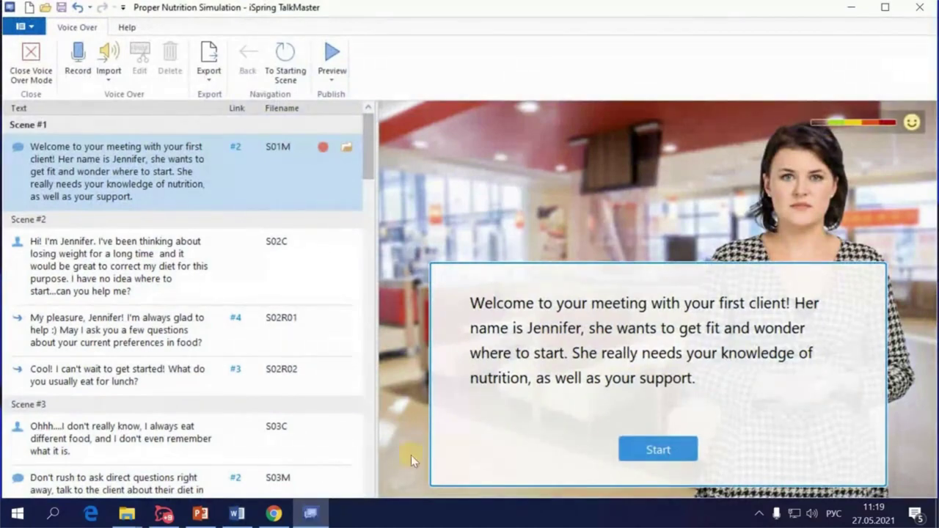
left_click(849, 9)
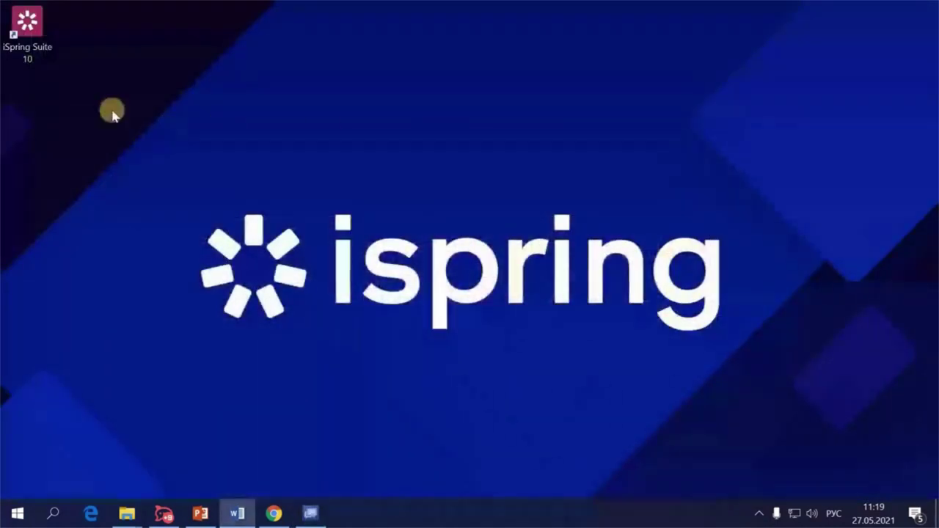
Step: Launch iSpring Suite and create a new screencast project
double_click(25, 22)
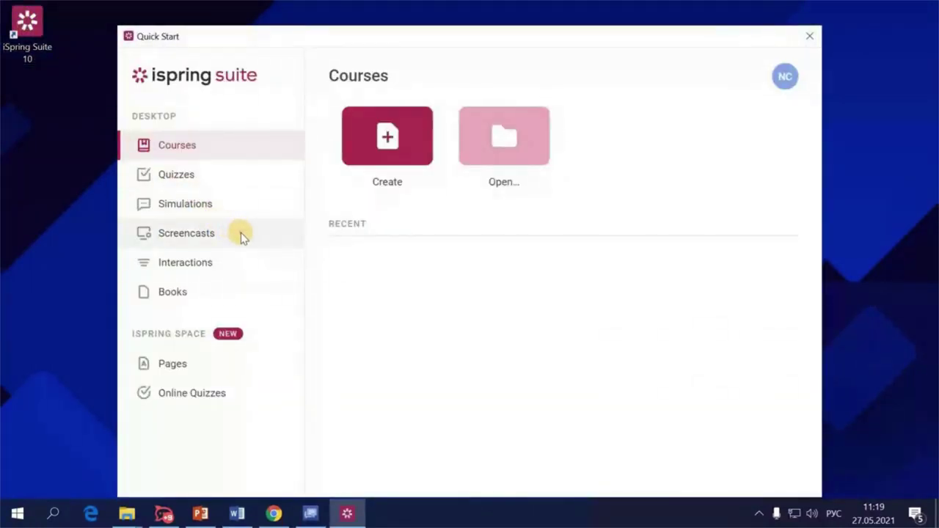
left_click(241, 233)
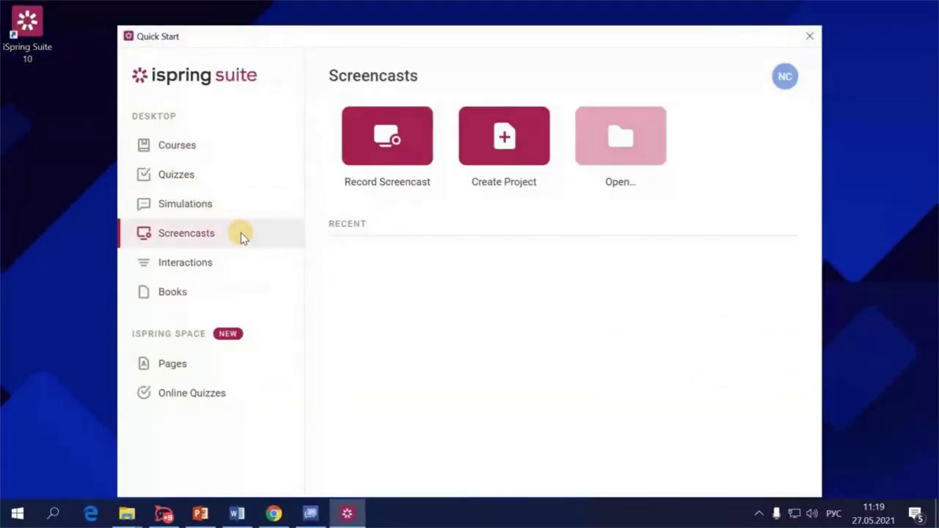
left_click(517, 121)
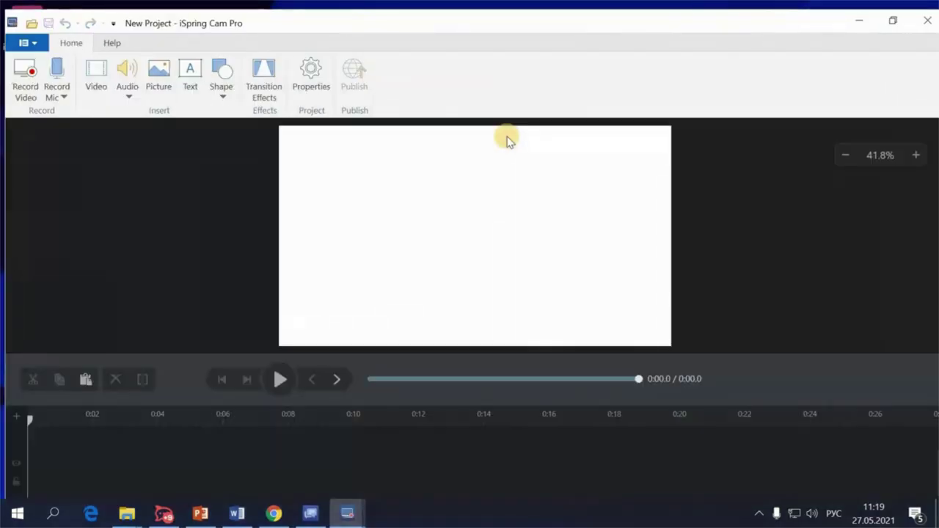
Step: Start a text-to-speech conversion and enter the Scene #1 welcome text, beginning "Welcome to your meeting with your first client!"
left_click(135, 94)
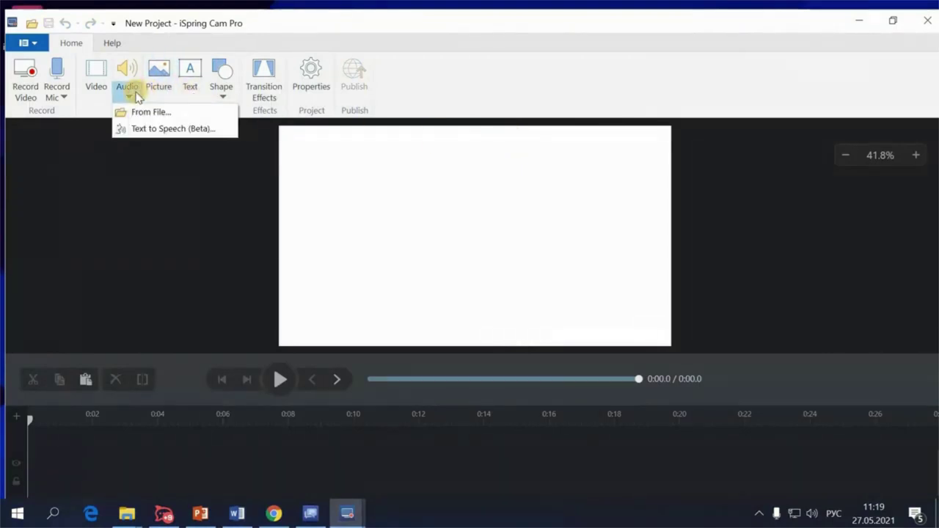
left_click(145, 128)
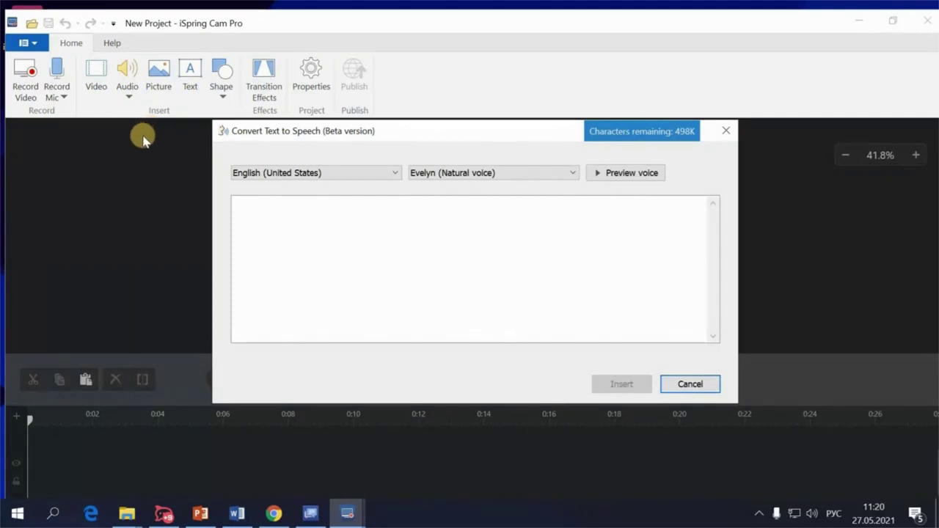
key("alt+Tab")
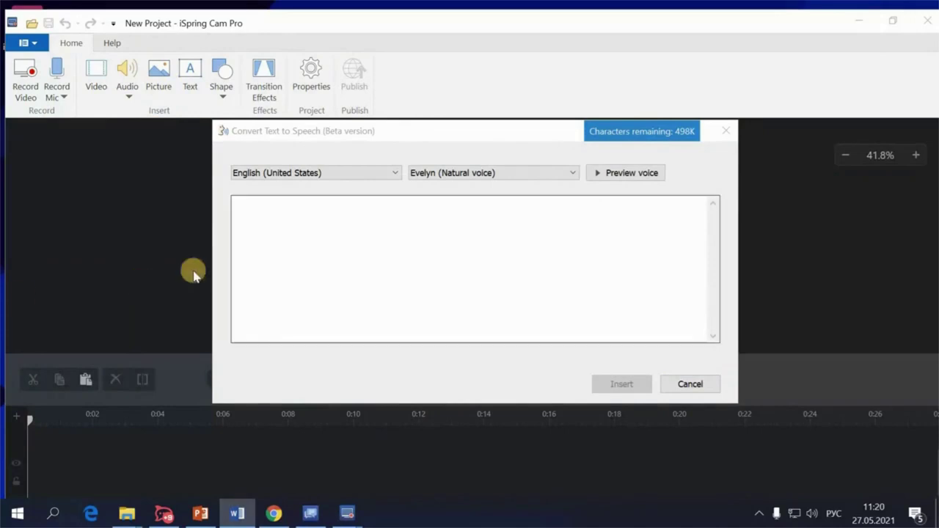
left_click(375, 232)
type("Welcome to your meeting with your first client! Her name is Jennifer, she wants to get fit and wonders where to start. She really needs your knowledge of nutrition, as well as your support.")
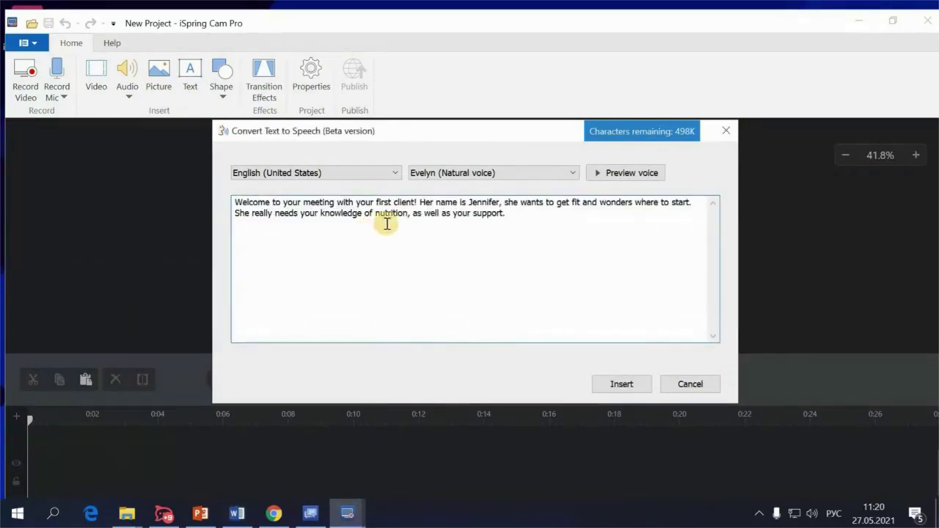
Step: Keep the Evelyn (Natural voice) option, preview how it sounds, and insert the speech clip into the timeline
left_click(507, 174)
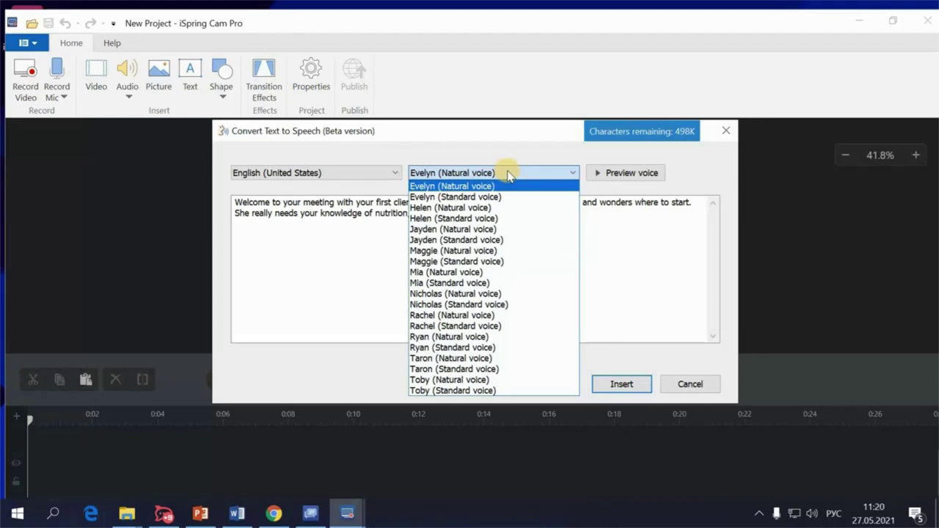
left_click(506, 174)
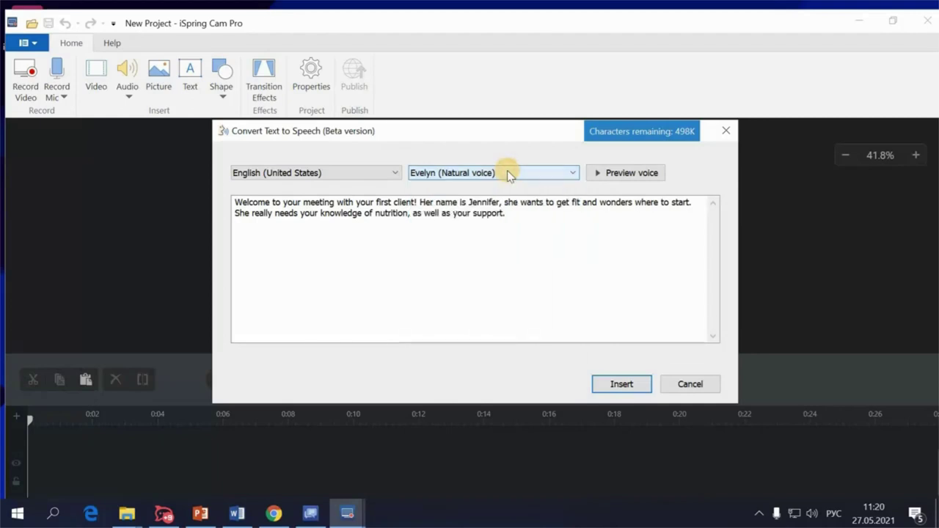
left_click(629, 173)
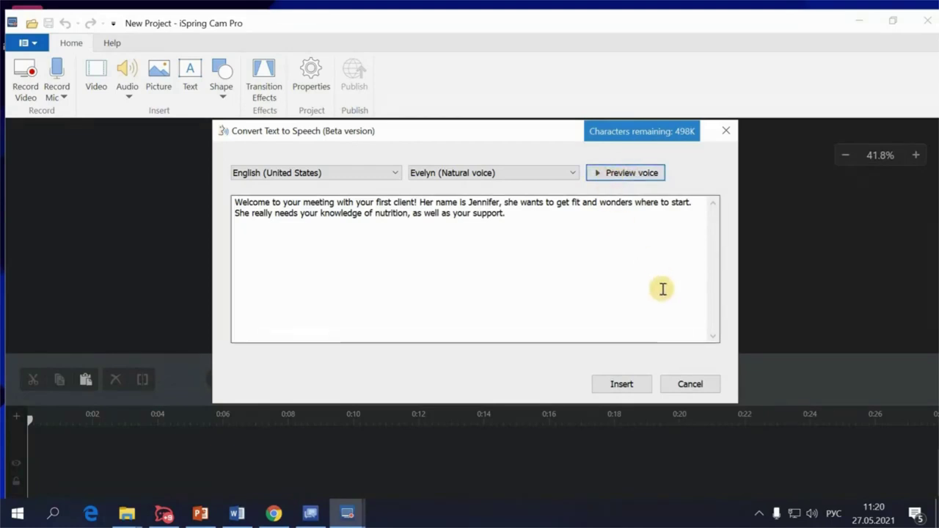
left_click(622, 384)
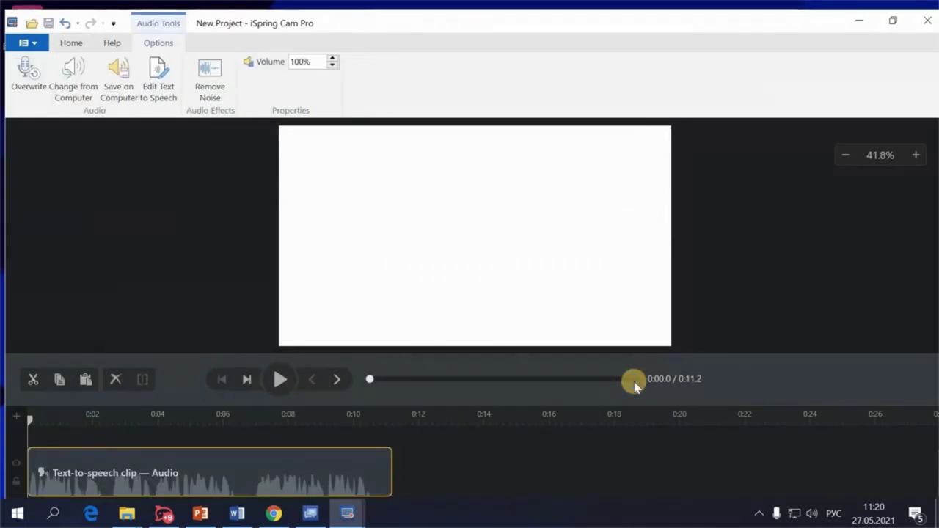
Step: Save the speech clip to the Desktop in WAV format as "Text-to-speech clip — Audio"
left_click(119, 66)
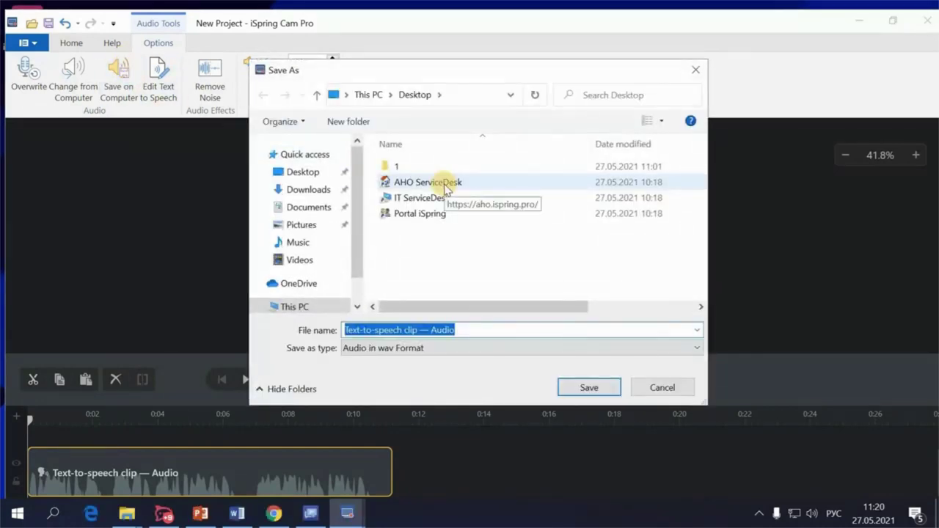
left_click(308, 178)
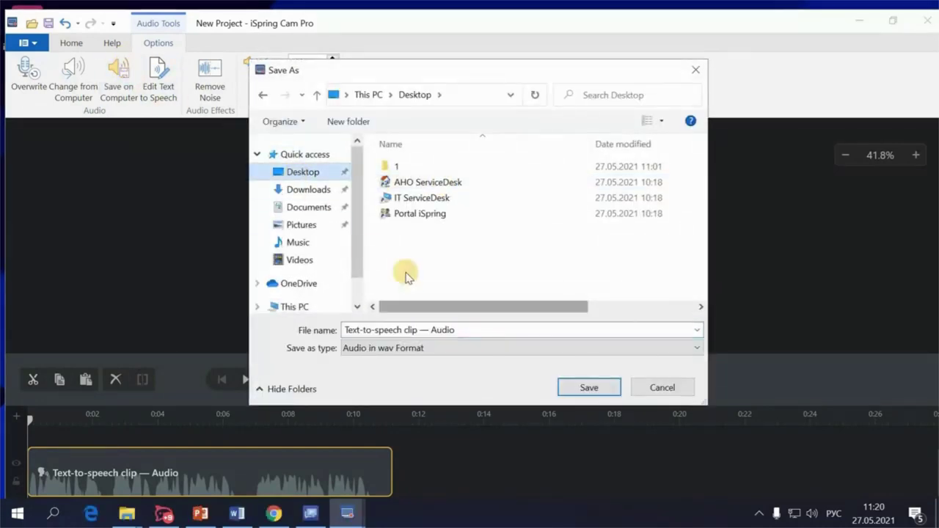
left_click(598, 388)
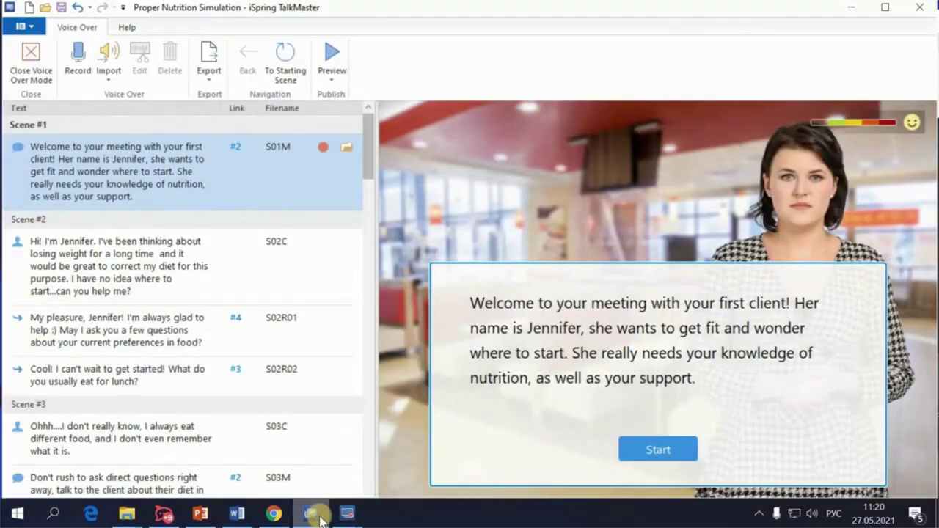
Step: In TalkMaster, import "Text-to-speech clip — Audio" from the Desktop as the voice-over for the Scene #1 message
left_click(108, 80)
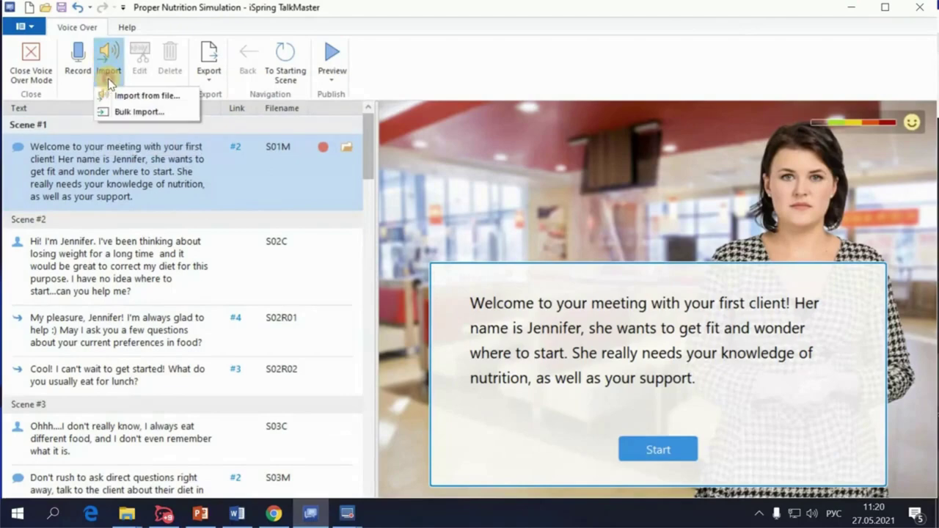
left_click(167, 98)
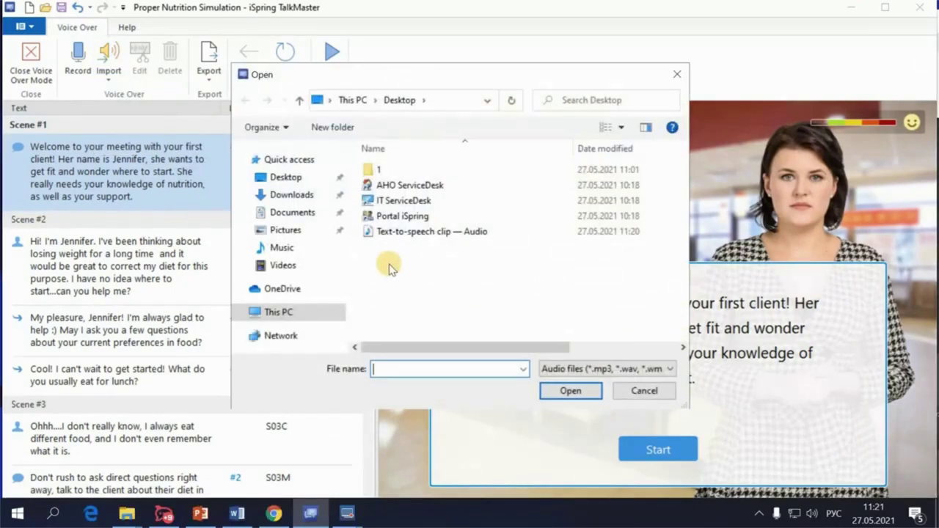
left_click(473, 231)
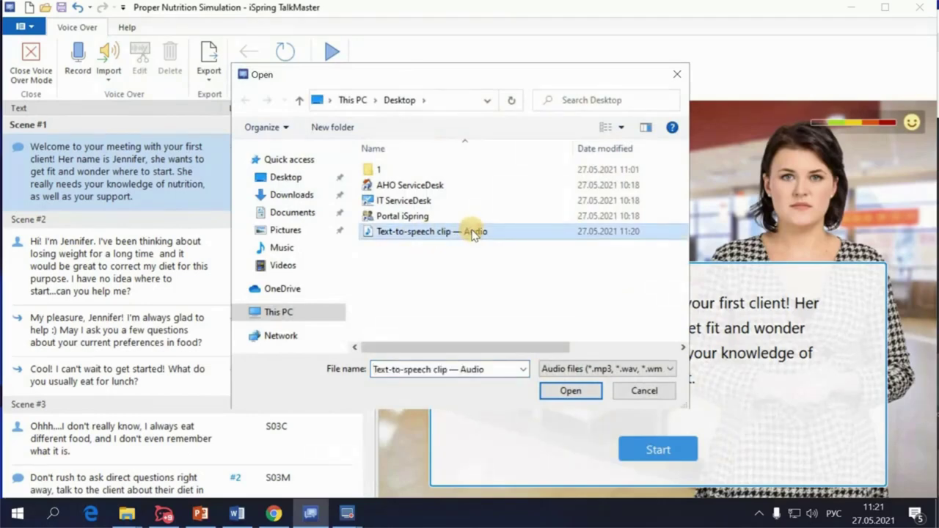
left_click(577, 390)
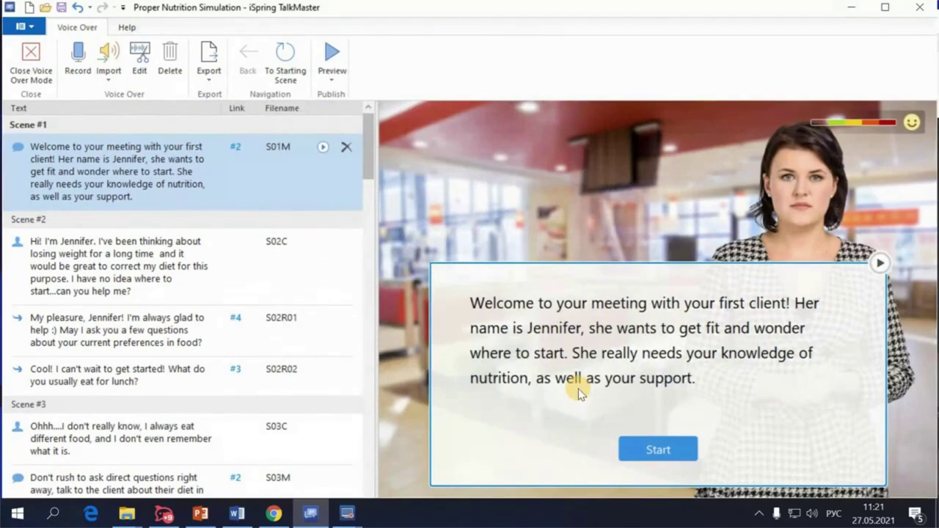
Step: Preview the simulation with the Scene #1 voice-over, and exit voice-over mode
left_click(329, 57)
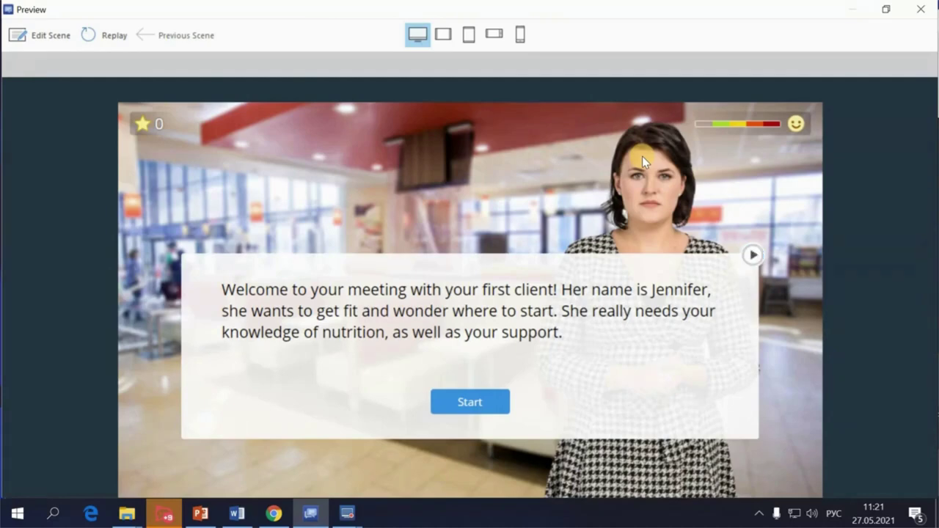
left_click(921, 9)
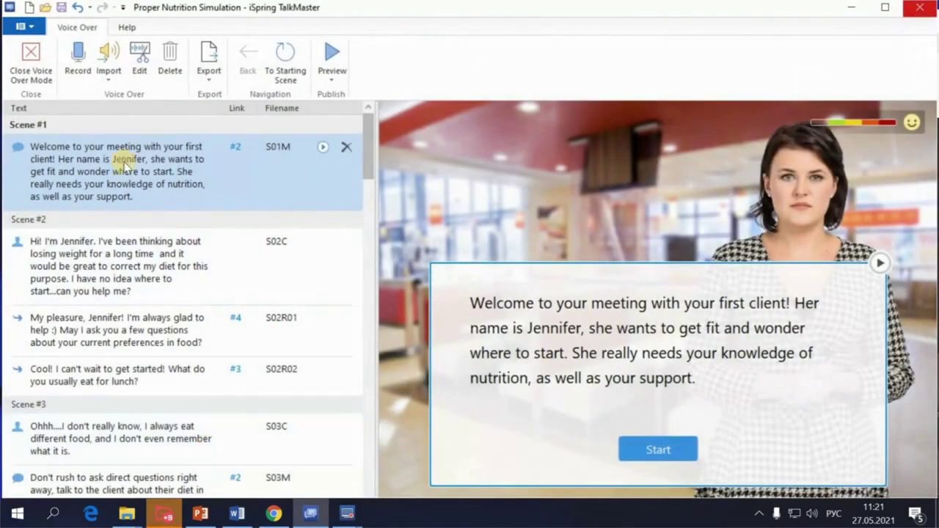
left_click(44, 66)
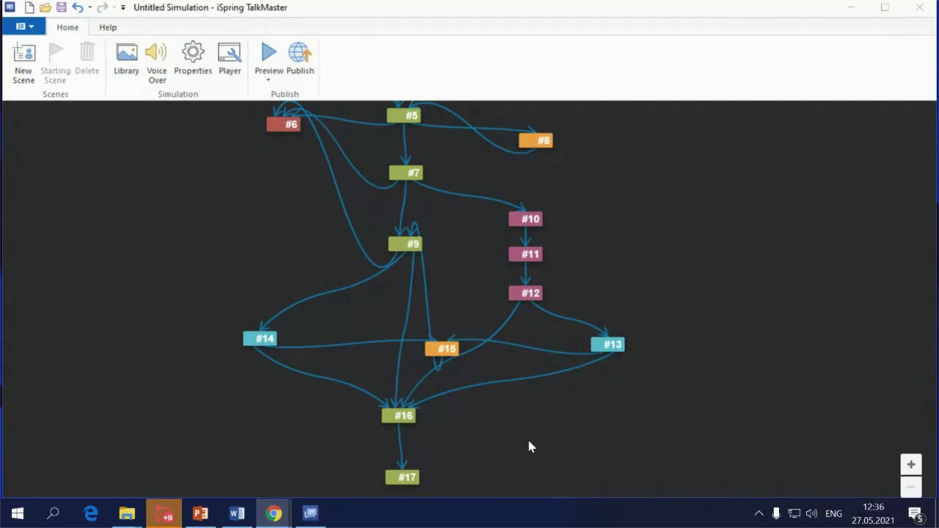
Step: Enable simulation evaluation in the simulation properties and apply the setting
left_click(195, 70)
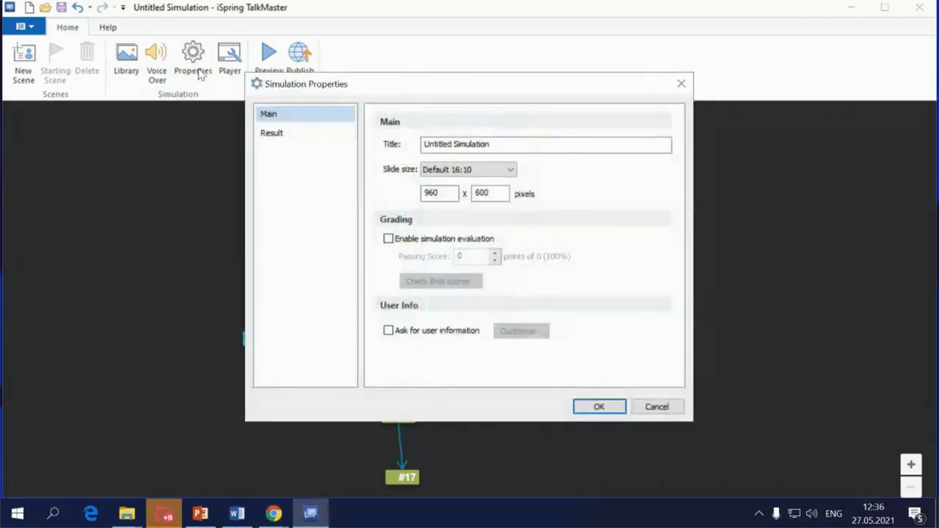
left_click(418, 242)
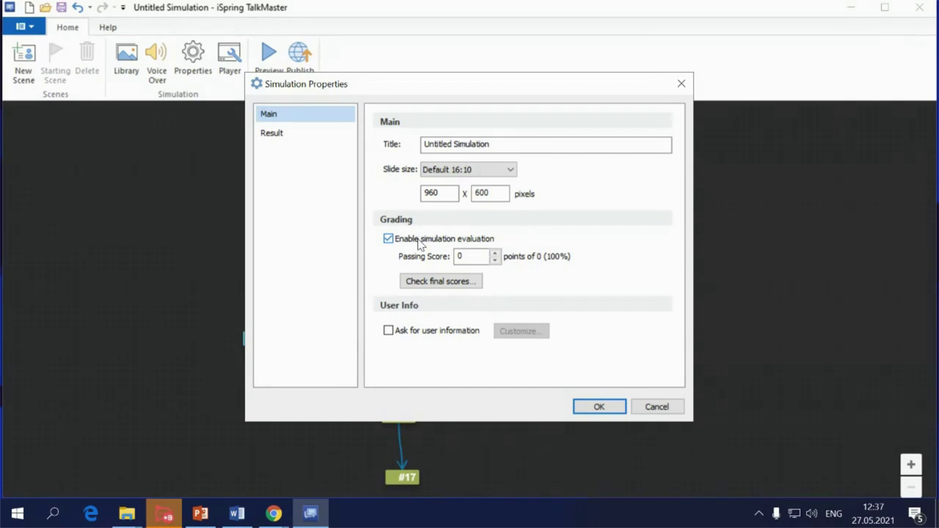
left_click(581, 404)
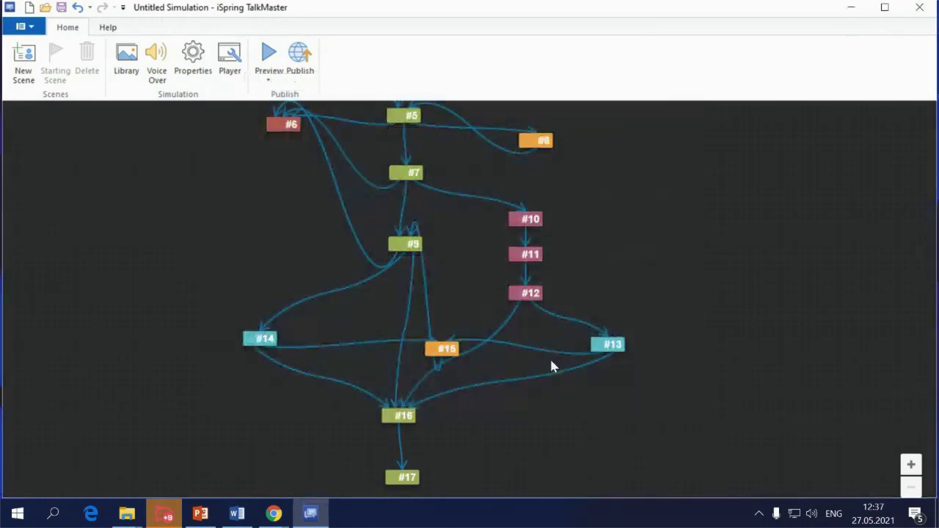
Step: In scene #7, award 3 points for the reply leading to #10 and 5 points for the reply leading to #9
scroll(514, 249, "up", 2)
double_click(424, 262)
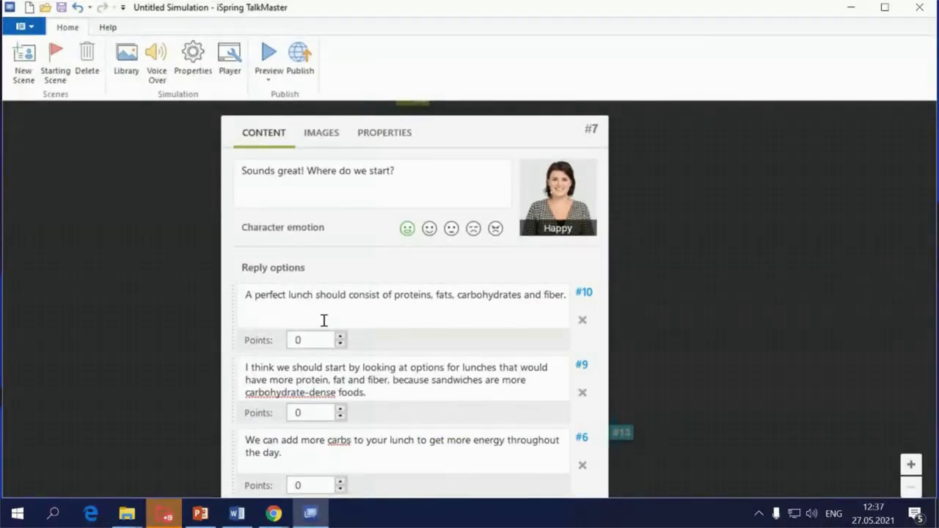
double_click(297, 339)
type("3")
left_click_drag(310, 411, 275, 408)
type("5")
scroll(668, 322, "down", 2)
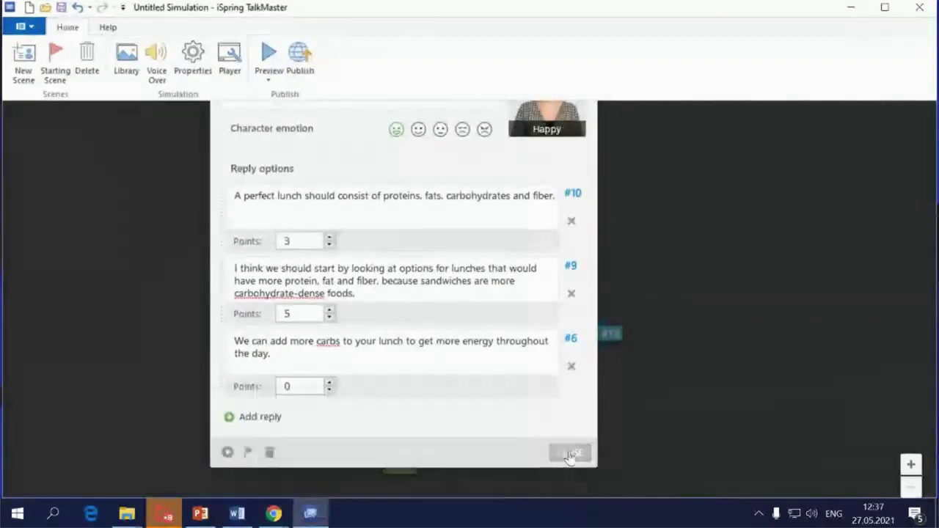
left_click(569, 454)
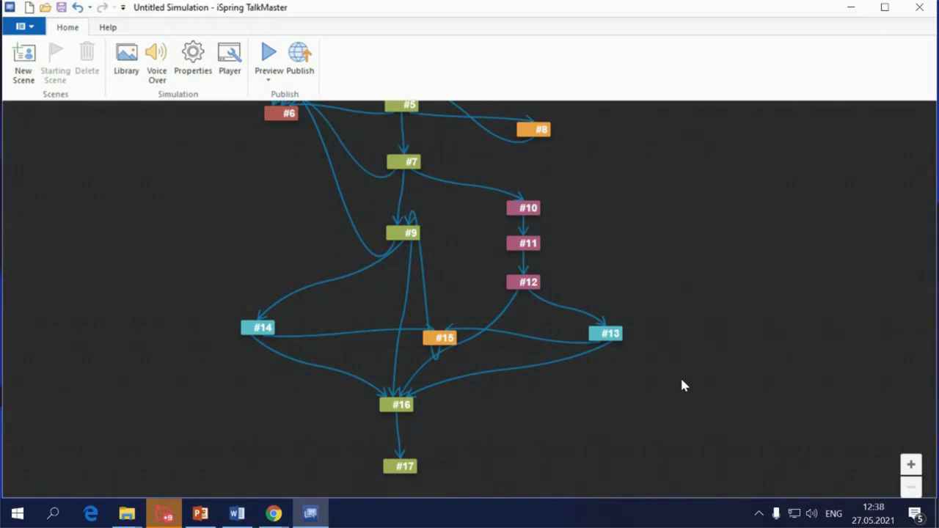
Step: In scene #2, award 5 points for the reply that leads to scene #4
scroll(545, 279, "up", 5)
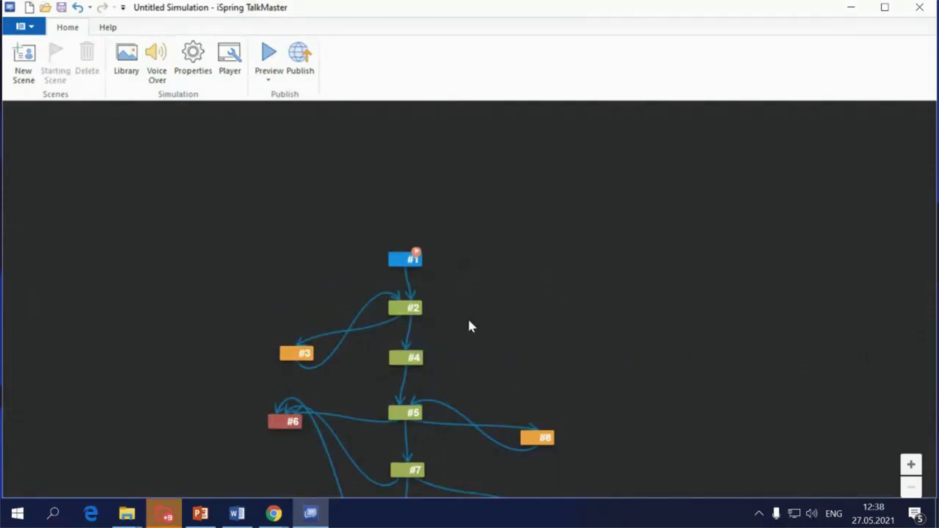
scroll(471, 327, "down", 1)
double_click(415, 285)
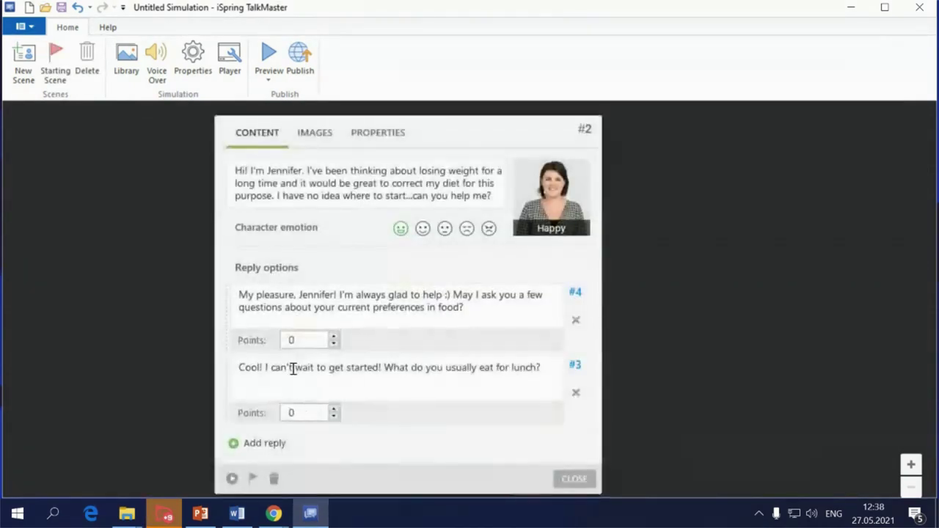
left_click(302, 339)
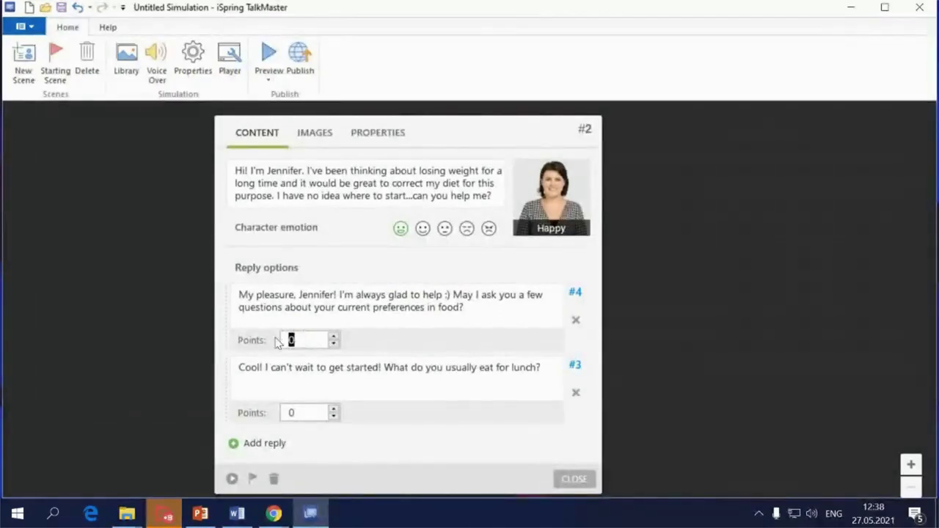
type("5")
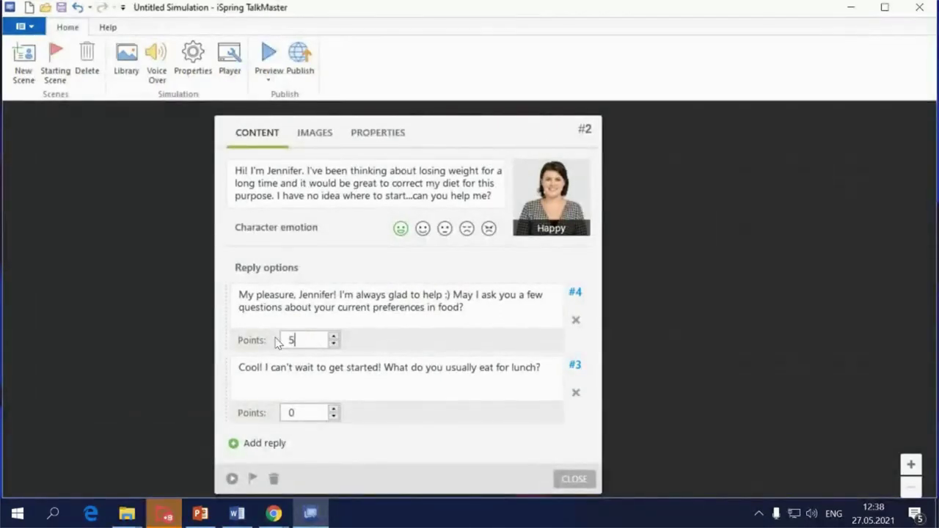
left_click(587, 483)
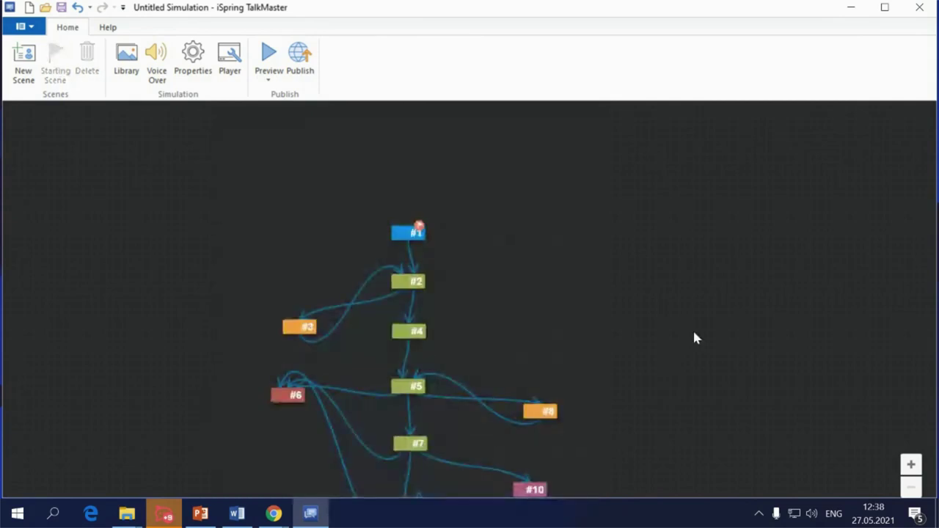
Step: In scene #4, award 5 points for the reply that leads to scene #5
scroll(695, 337, "down", 3)
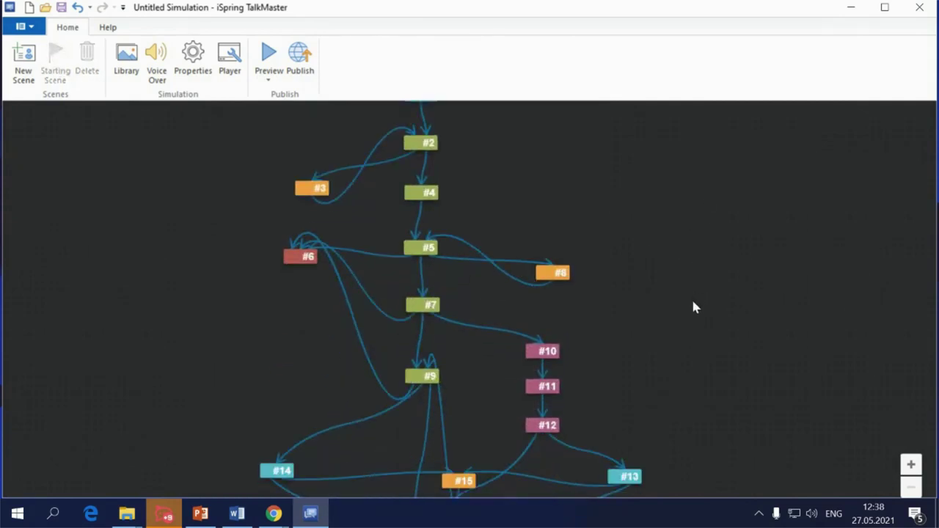
left_click(423, 193)
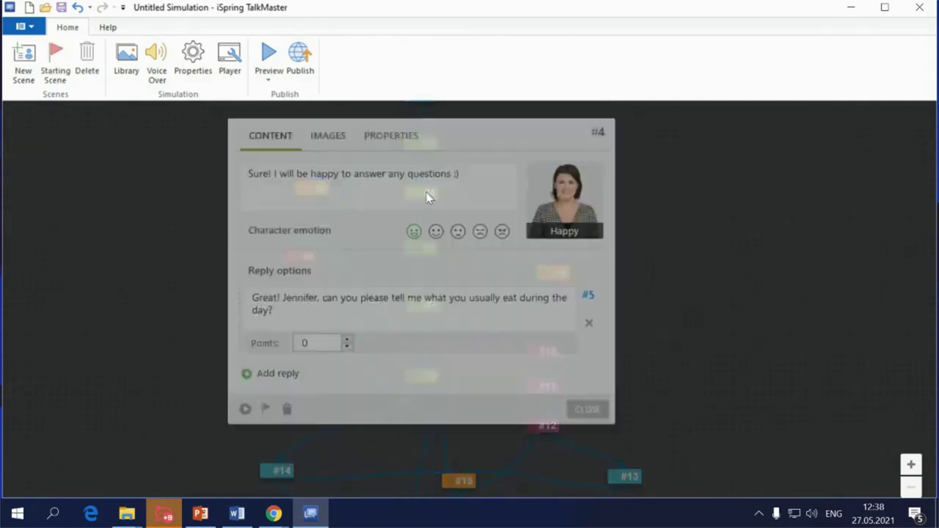
left_click(327, 337)
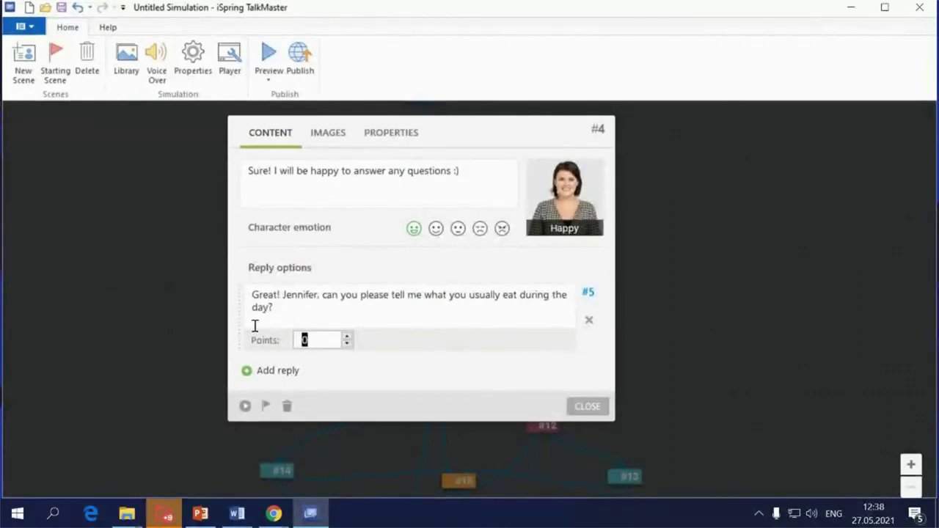
type("5")
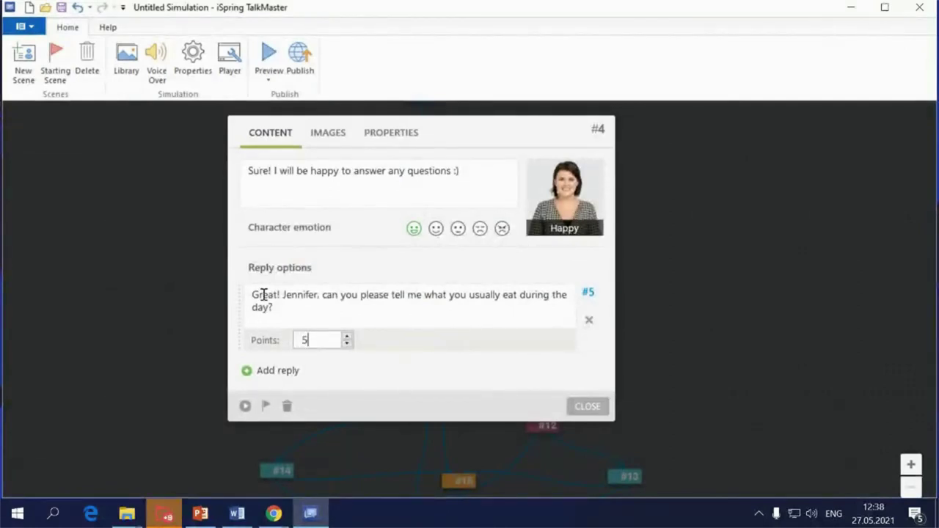
left_click(589, 409)
Step: In scene #5, award 5 points for the reply that leads to scene #7
left_click_drag(740, 354, 756, 297)
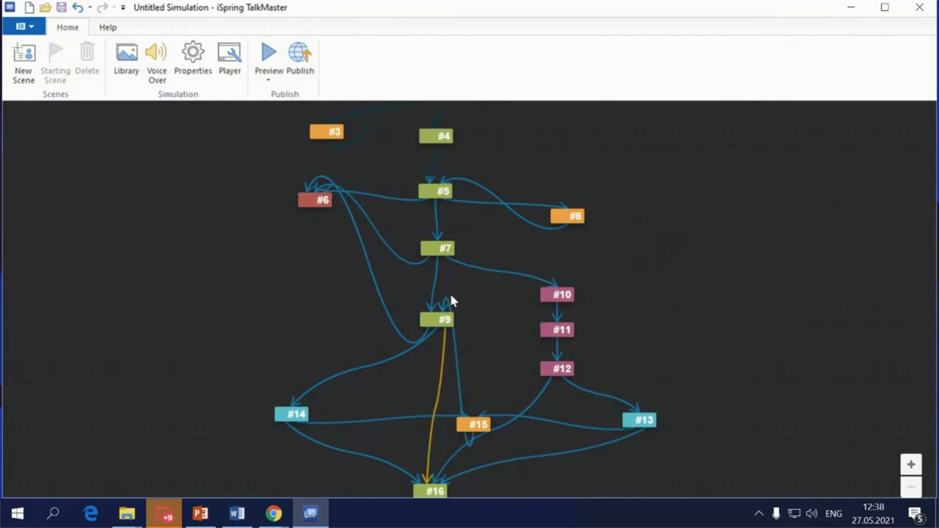
double_click(438, 192)
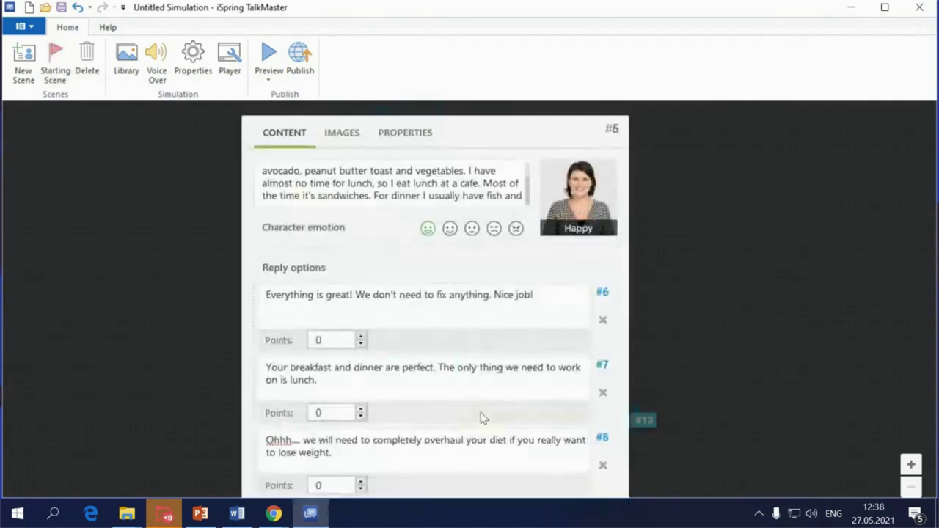
double_click(321, 411)
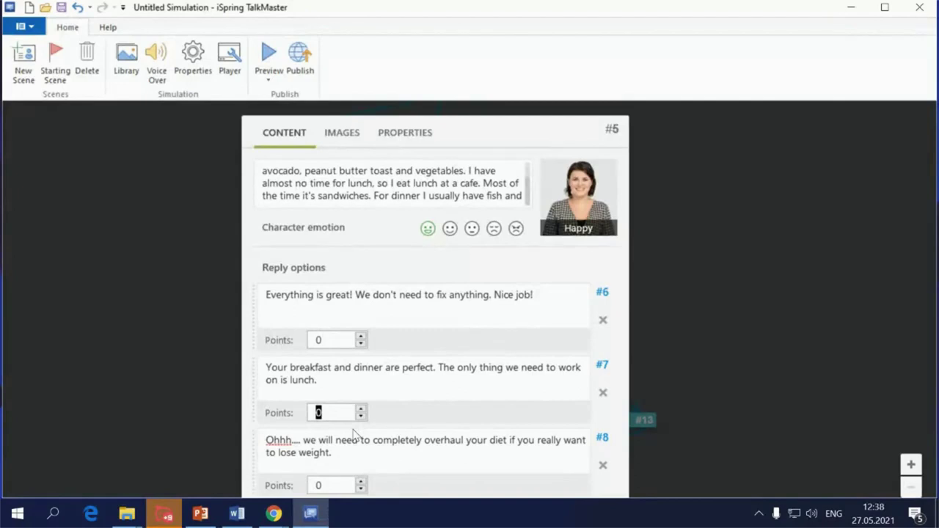
type("5")
scroll(901, 337, "down", 3)
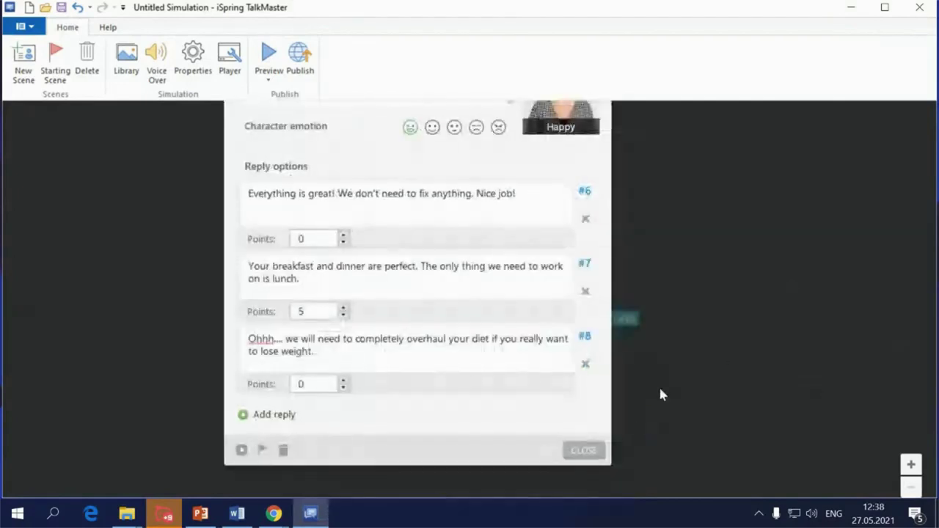
left_click(597, 452)
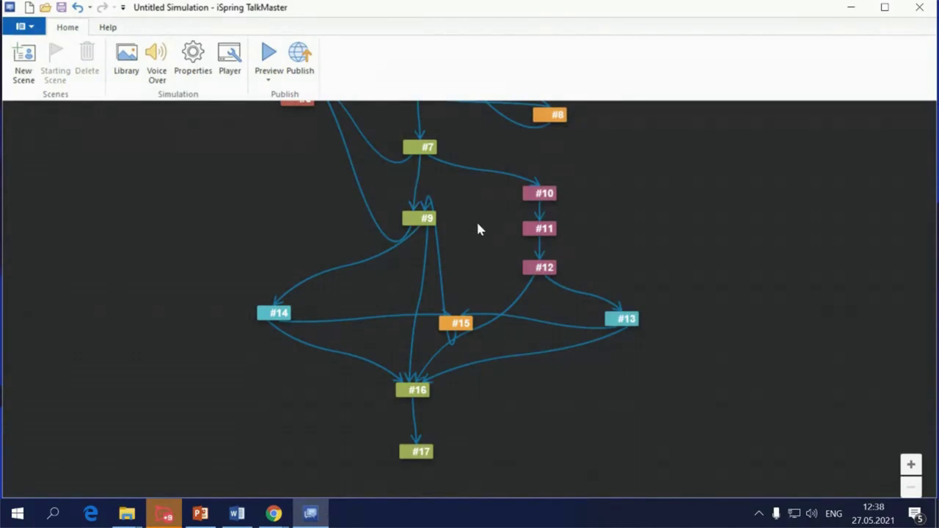
Step: In scene #9, award 10 points for the reply leading to #16 and 5 points for the reply leading to #14
double_click(425, 216)
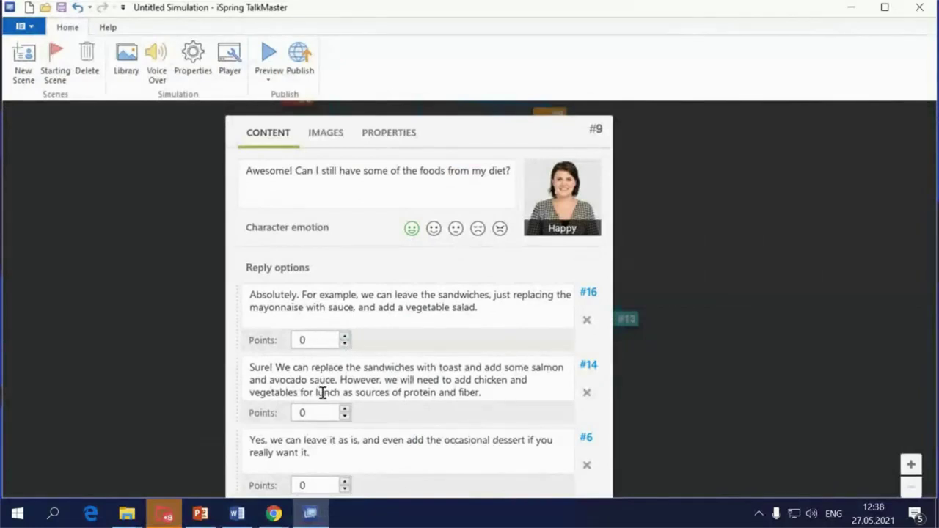
double_click(303, 340)
type("10")
double_click(303, 412)
type("5")
scroll(609, 430, "down", 3)
left_click(587, 440)
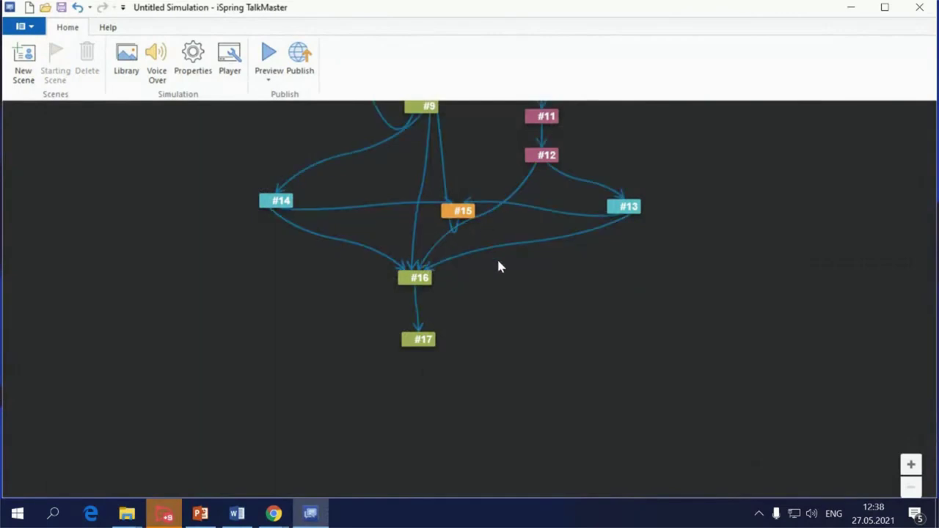
Step: In scene #11, award 3 points for the reply that leads to scene #12
scroll(499, 266, "up", 2)
double_click(562, 192)
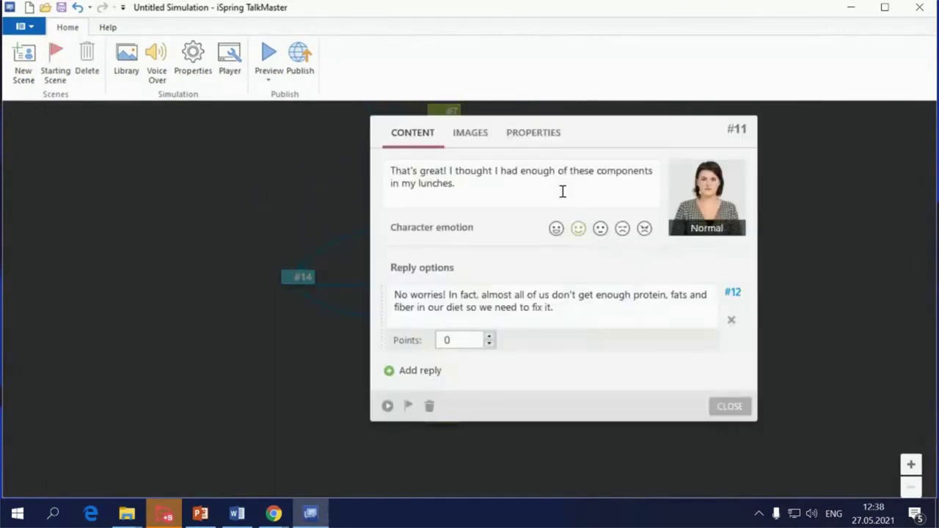
double_click(460, 340)
type("3")
left_click(731, 411)
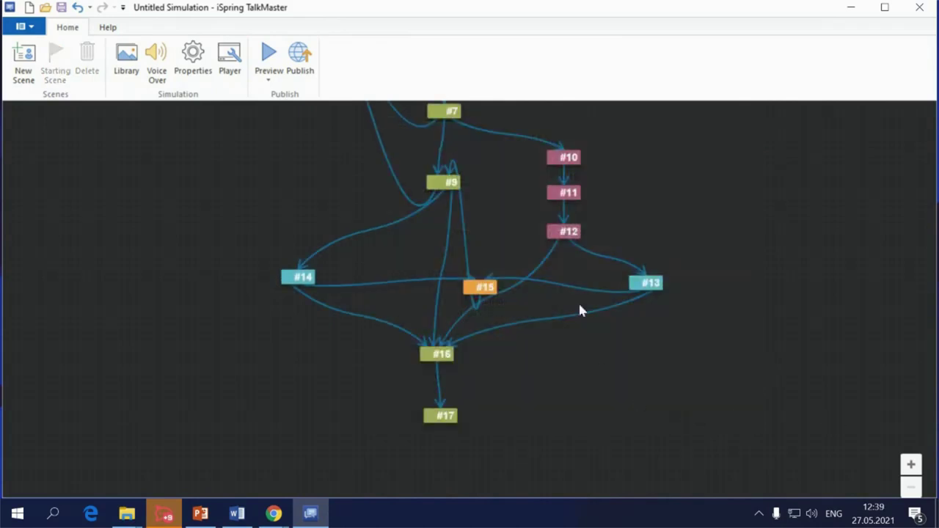
Step: In scene #12, award 3 points for the reply leading to #13 and 5 points for the reply leading to #16
double_click(566, 234)
double_click(457, 340)
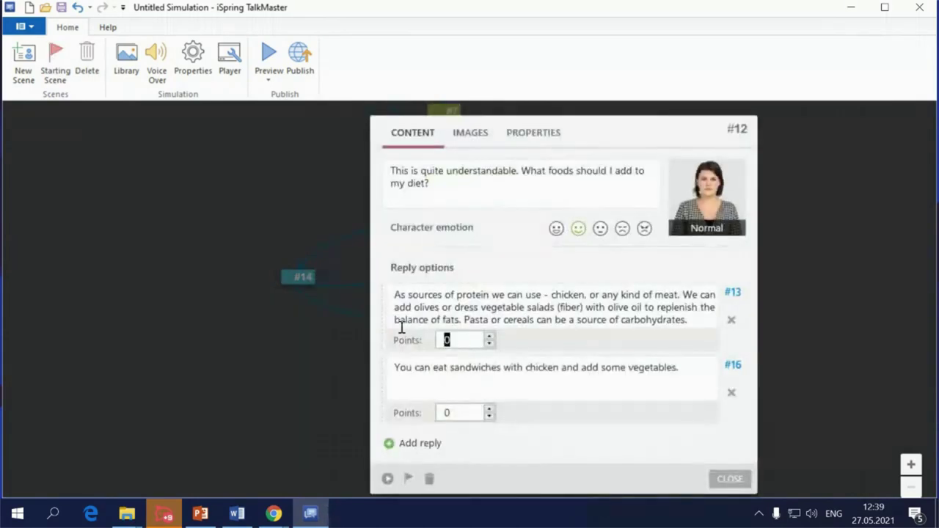
type("3")
double_click(463, 413)
type("5")
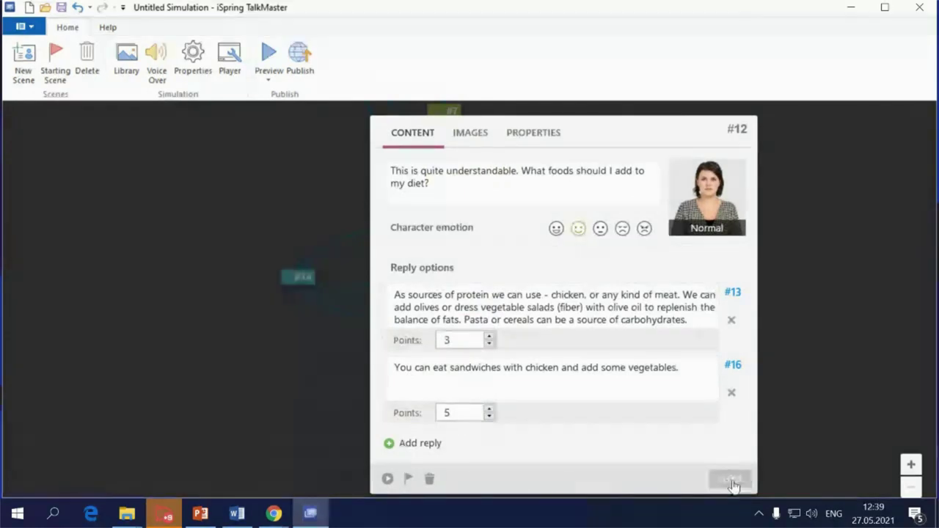
left_click(731, 480)
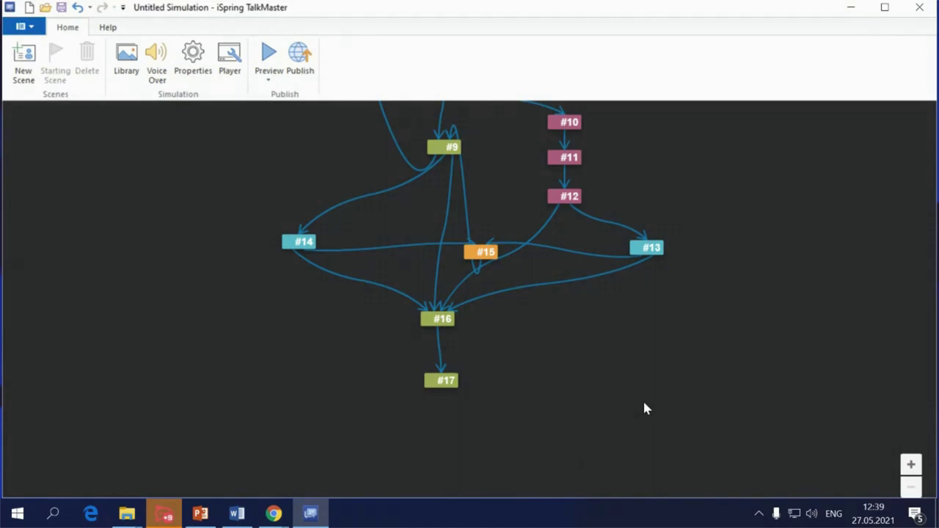
Step: From the simulation properties, check the minimum and maximum scores attainable on the final scenes
left_click(192, 59)
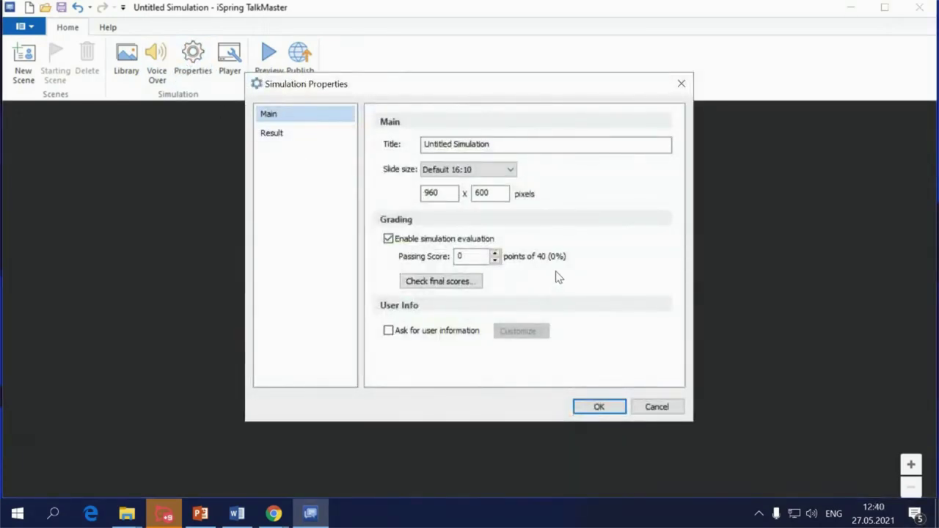
left_click(436, 285)
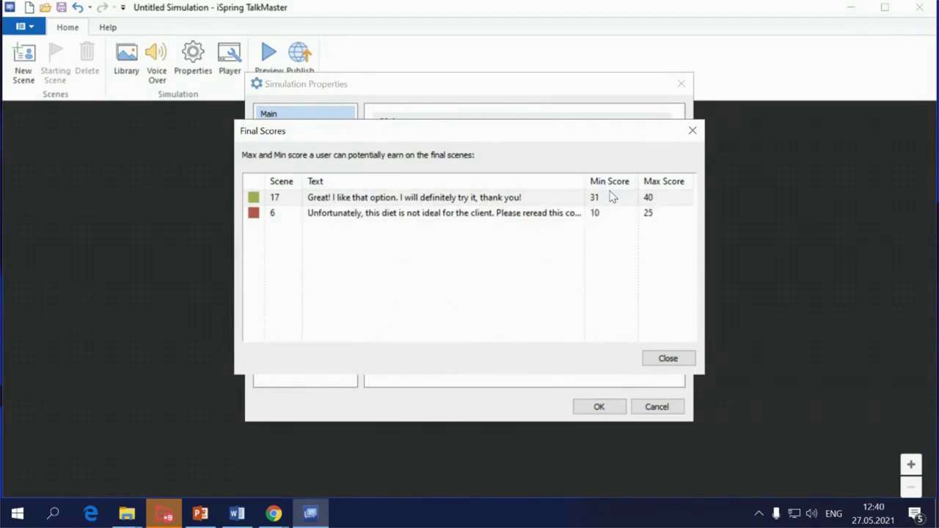
left_click(689, 132)
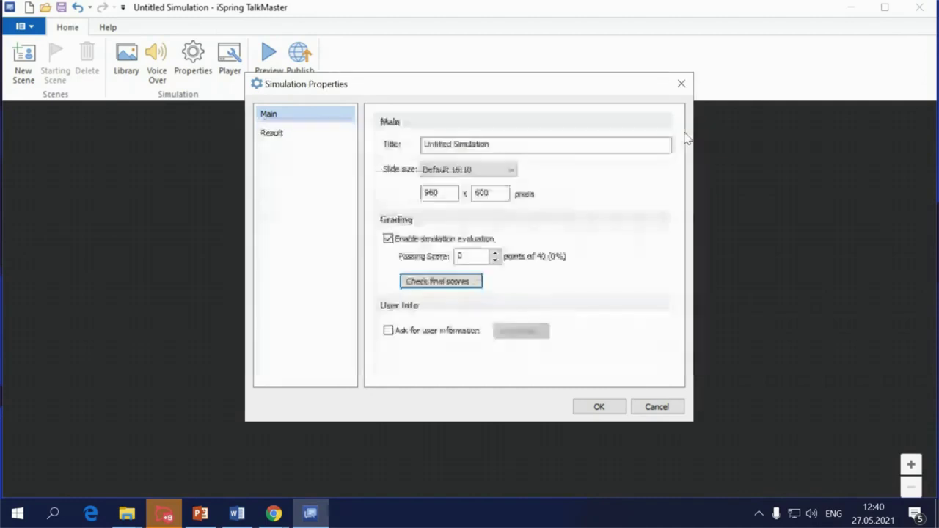
Step: Set the passing score to 31 points, review the result reporting and finish actions, and apply the properties
double_click(472, 256)
type("31")
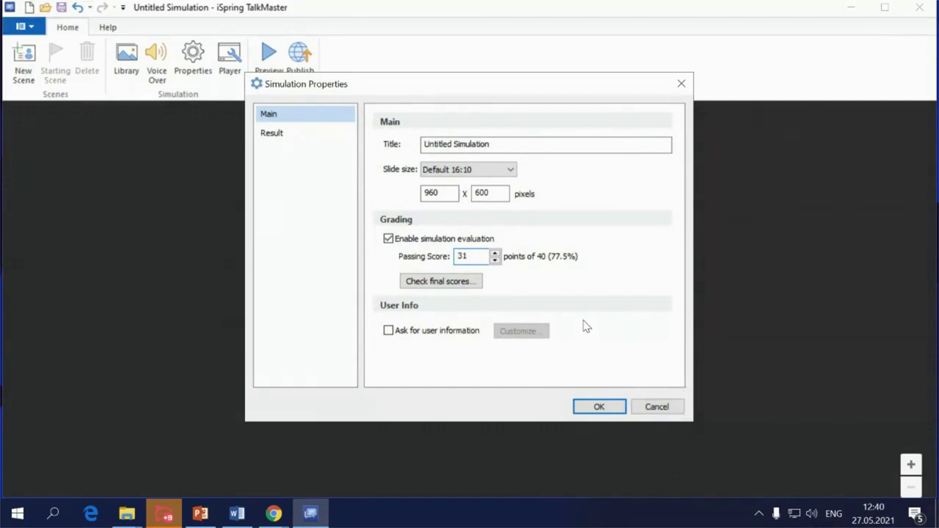
left_click(300, 138)
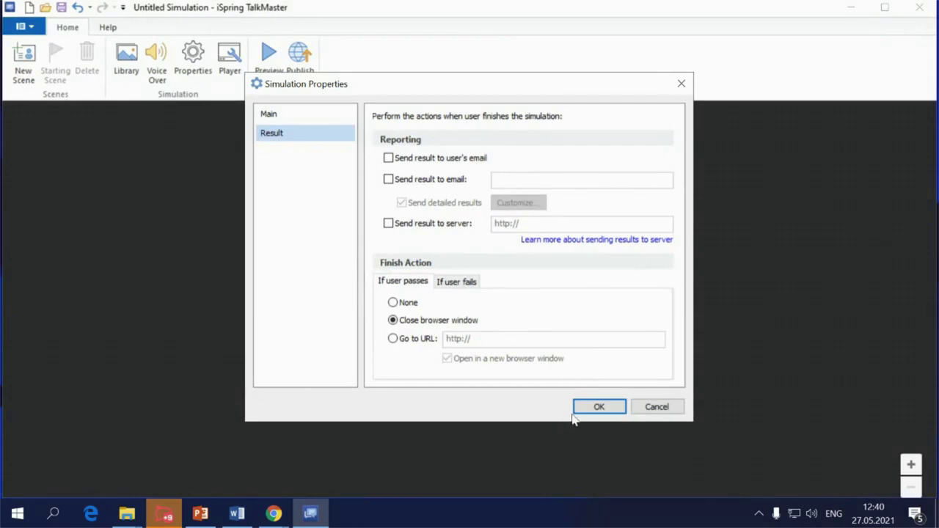
left_click(598, 407)
Step: In the player settings, review the resume choices for restarting and allow the user to replay the simulation
left_click_drag(220, 159, 205, 193)
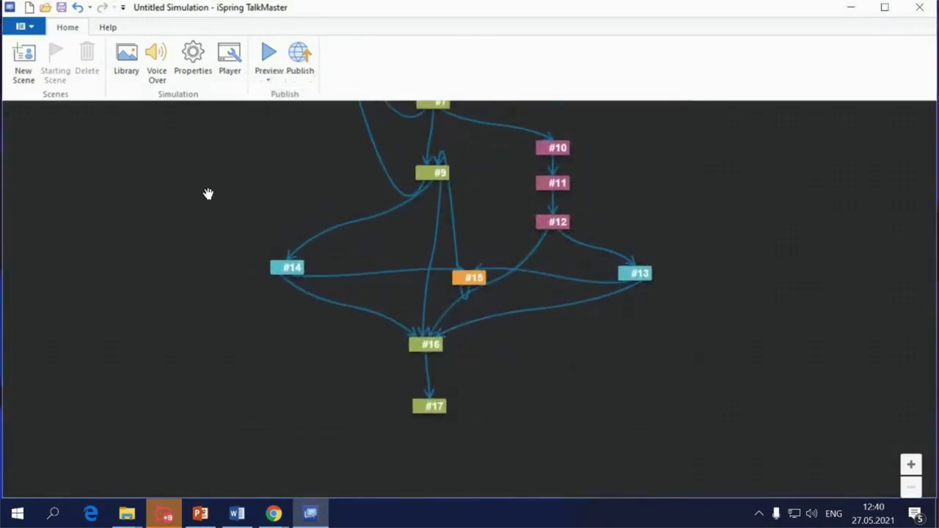
left_click(234, 62)
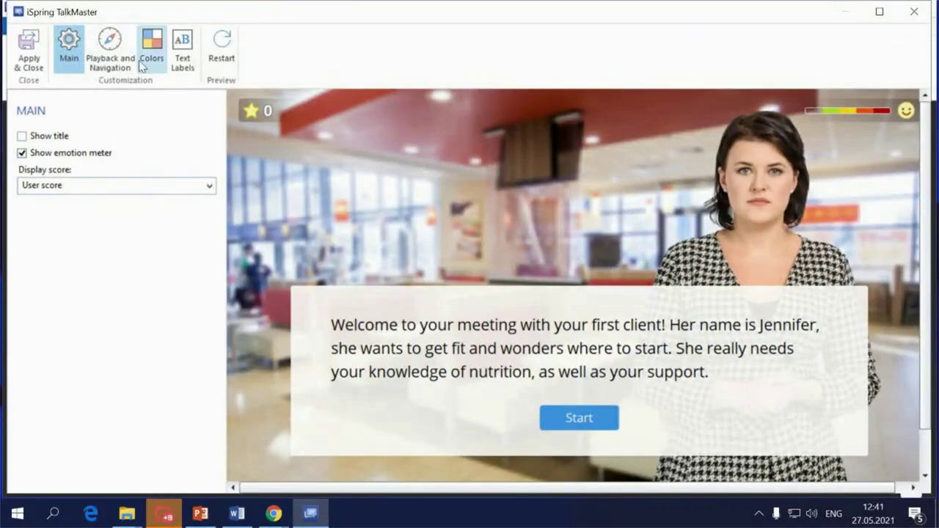
left_click(118, 50)
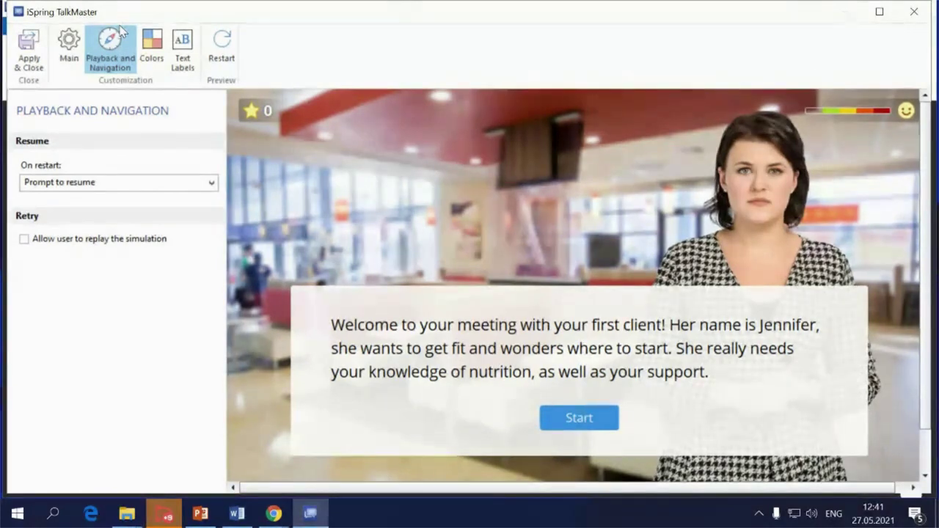
left_click(143, 187)
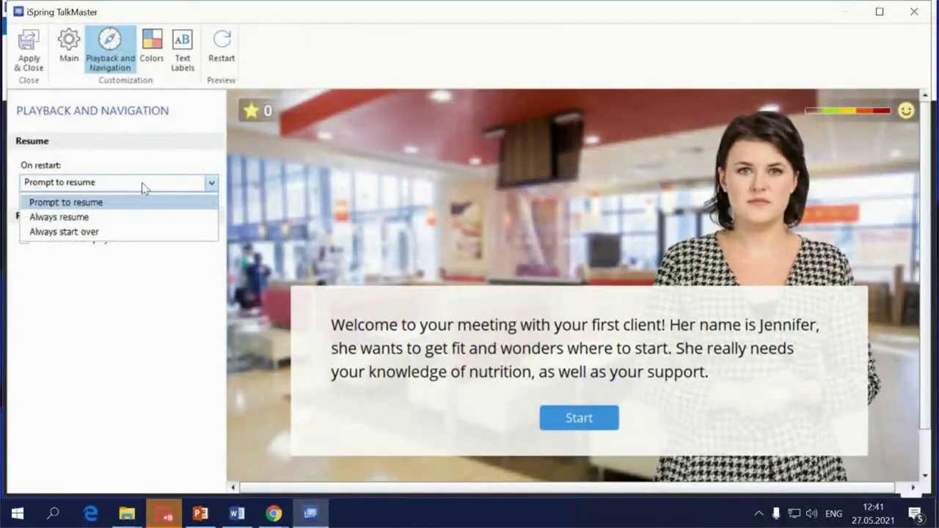
left_click(134, 286)
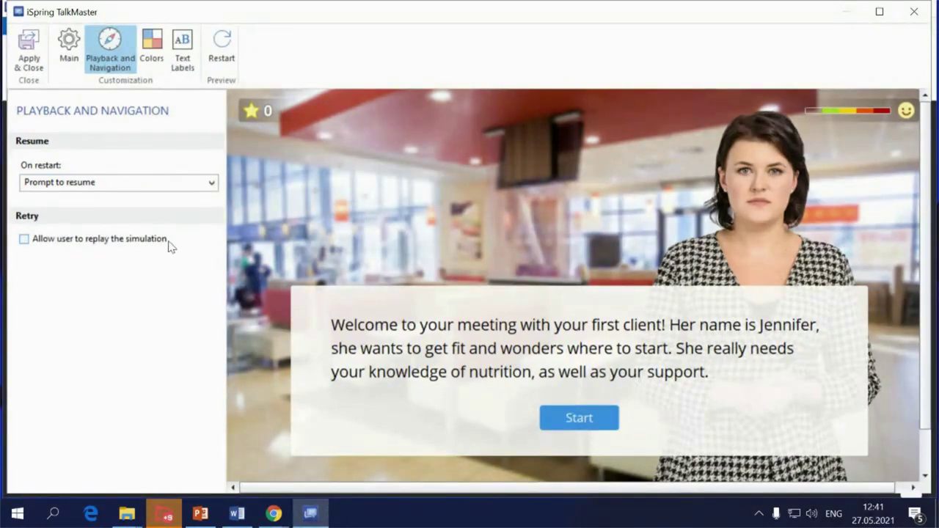
left_click(118, 240)
Step: Review the player's color schemes and the English text labels for its buttons, and apply the player settings
left_click(154, 63)
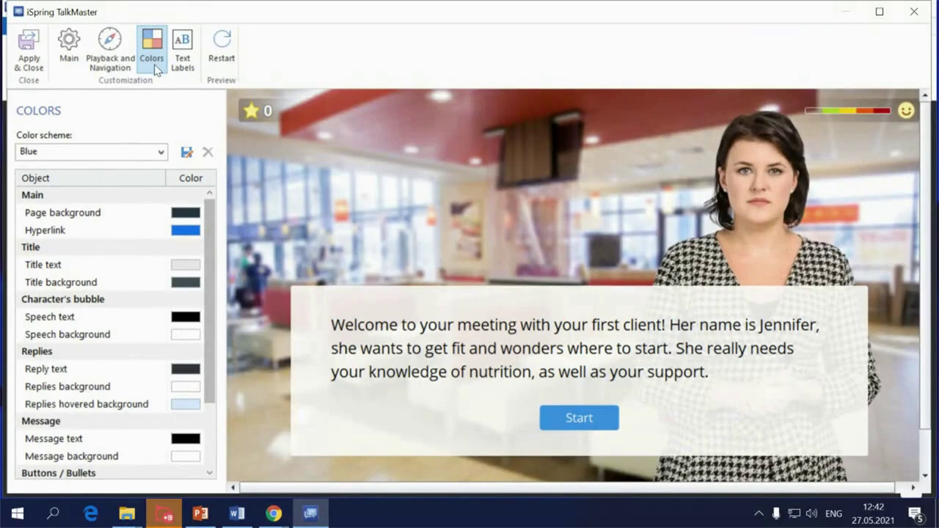
left_click(140, 153)
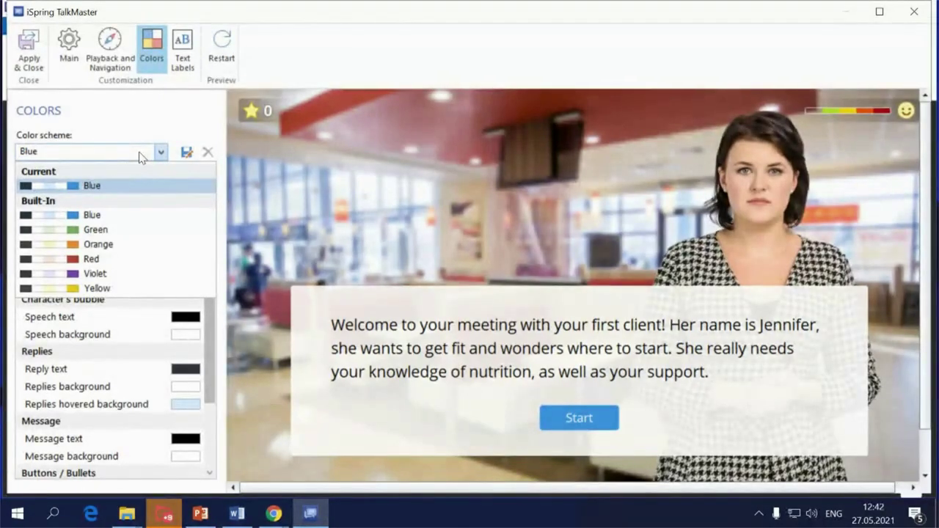
left_click(140, 156)
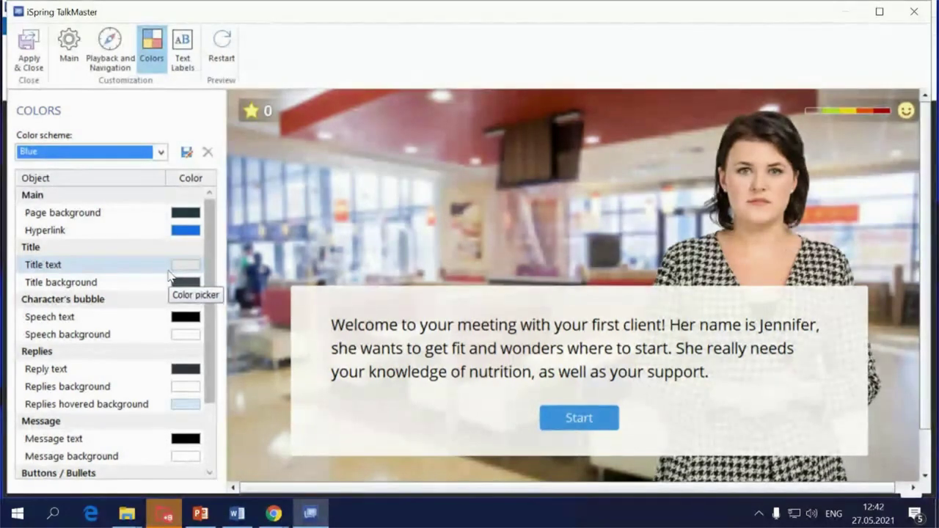
left_click(187, 58)
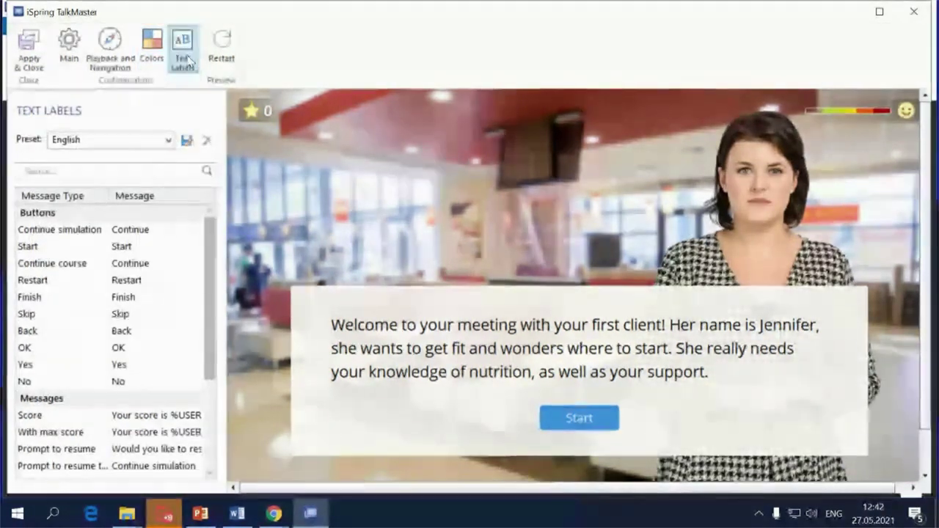
left_click(158, 247)
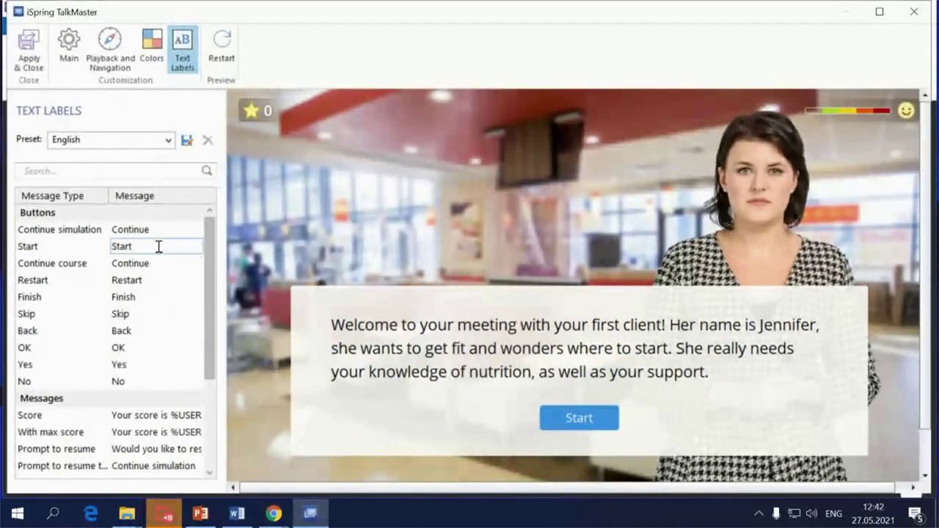
left_click(29, 58)
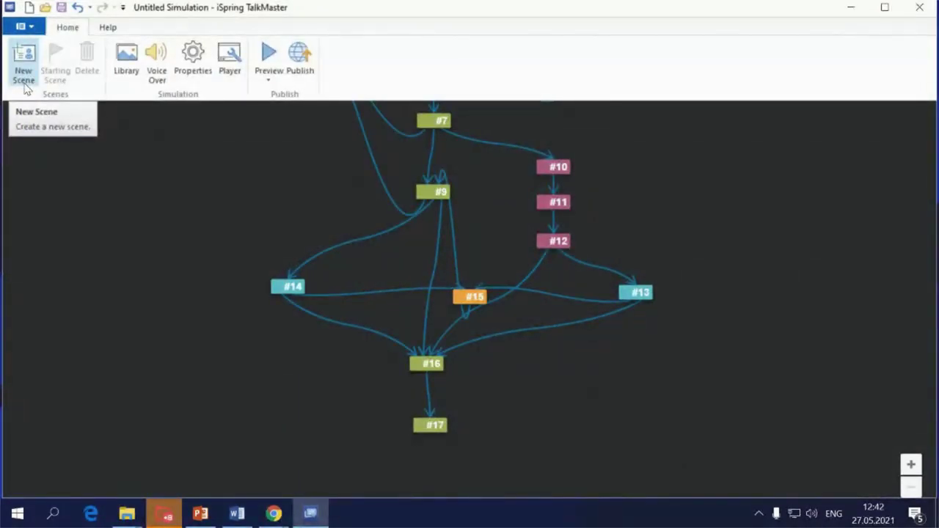
Step: Check the export of the simulation script to Word without saving, and look through the exported Proper Nutrition script
left_click(32, 31)
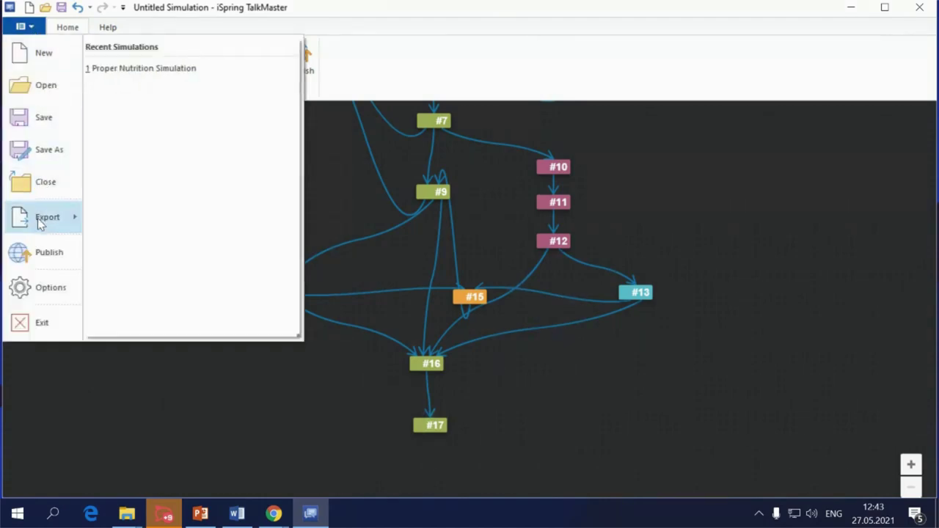
mouse_move(40, 224)
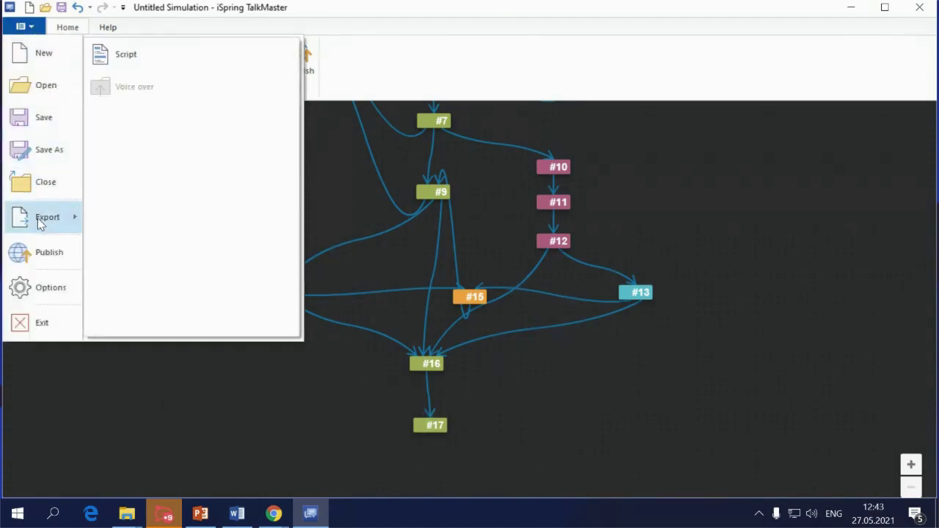
left_click(203, 59)
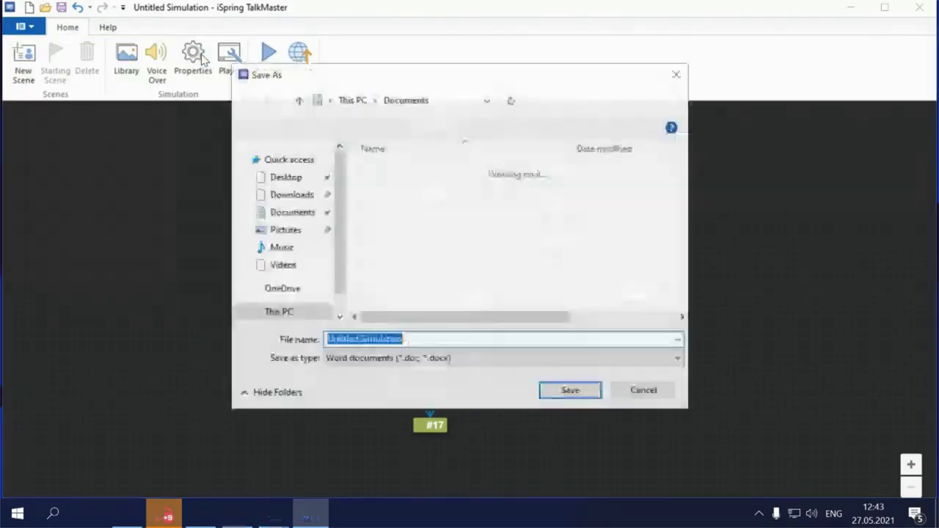
left_click(643, 390)
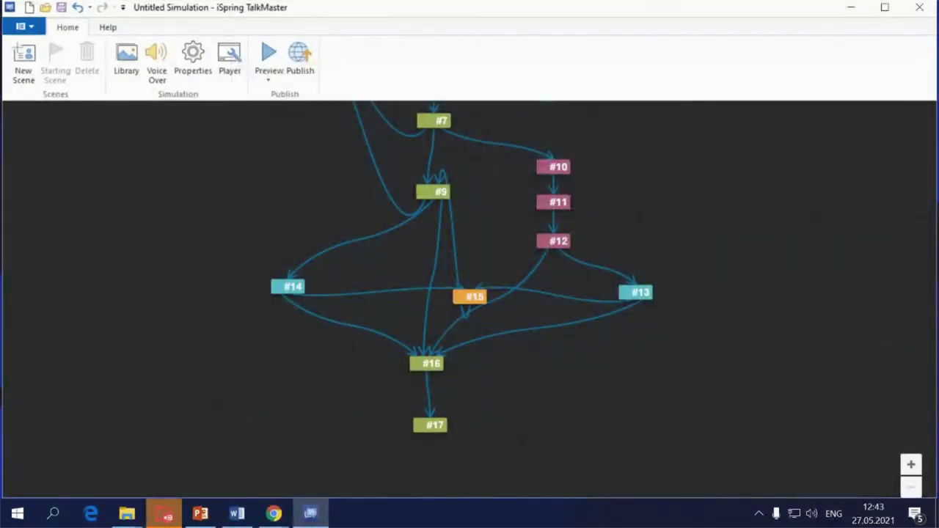
key("alt+Tab")
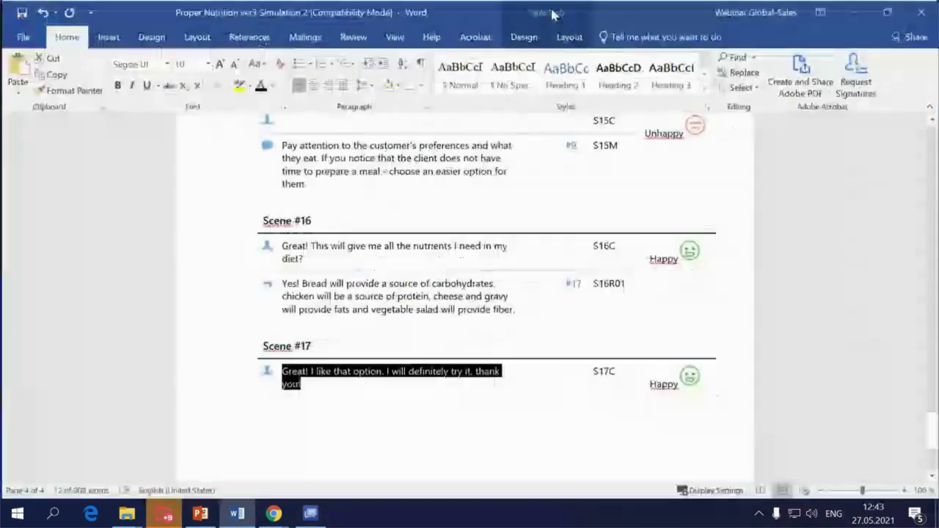
scroll(491, 390, "up", 5)
scroll(490, 390, "up", 4)
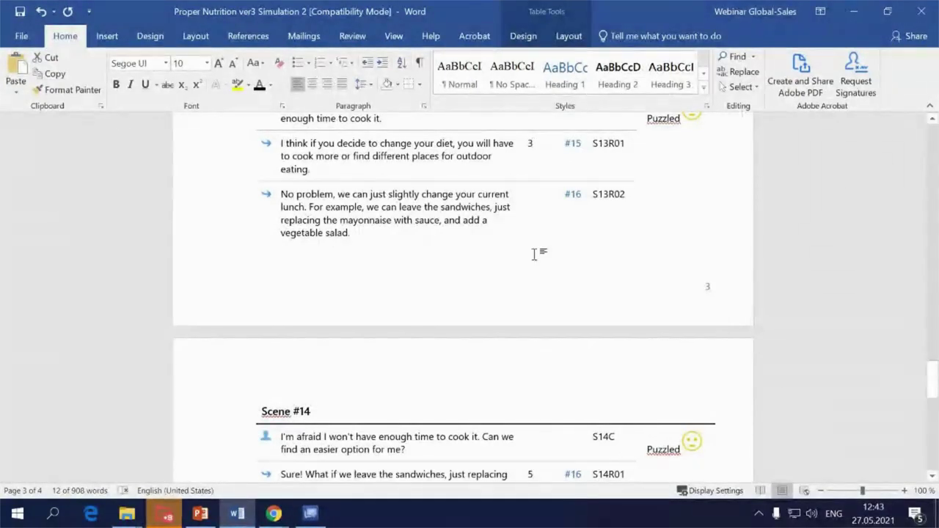
left_click(868, 11)
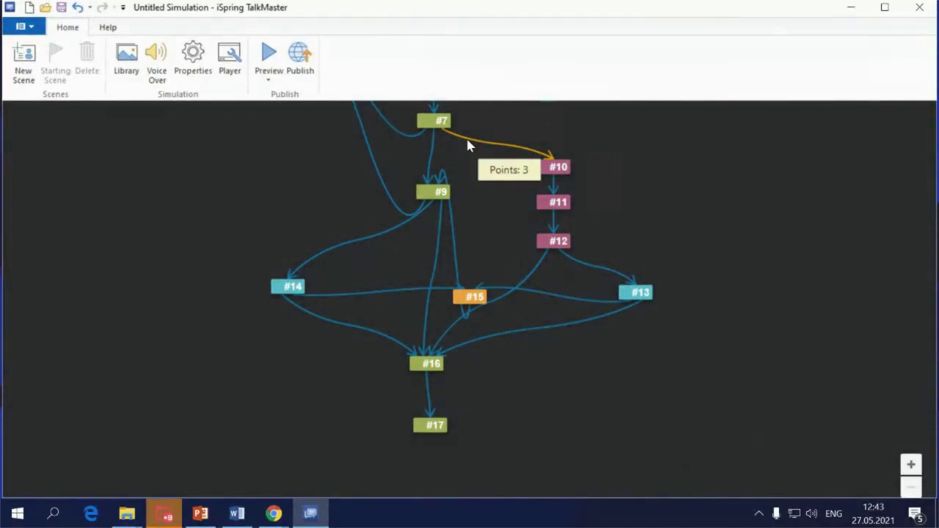
Step: Review the publishing options for My Computer, iSpring Space, iSpring Learn and LMS, and leave without publishing
left_click(308, 63)
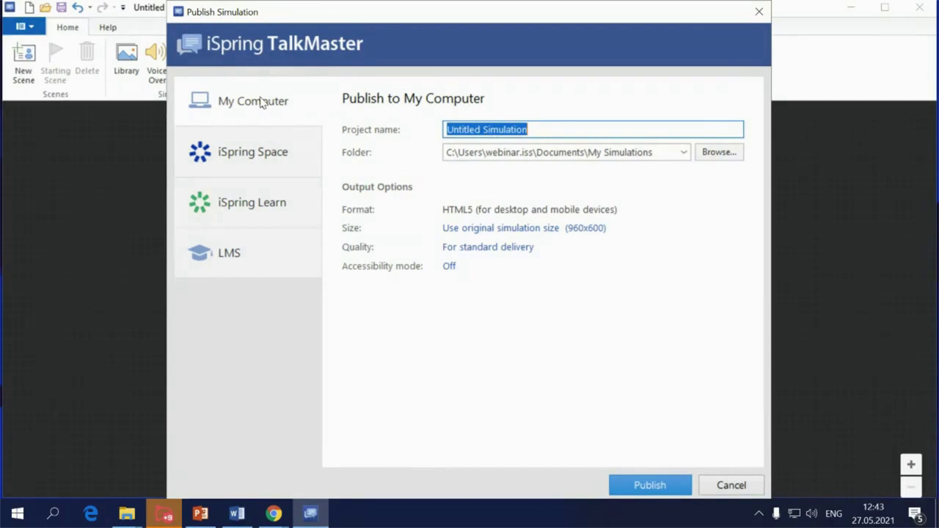
left_click(253, 155)
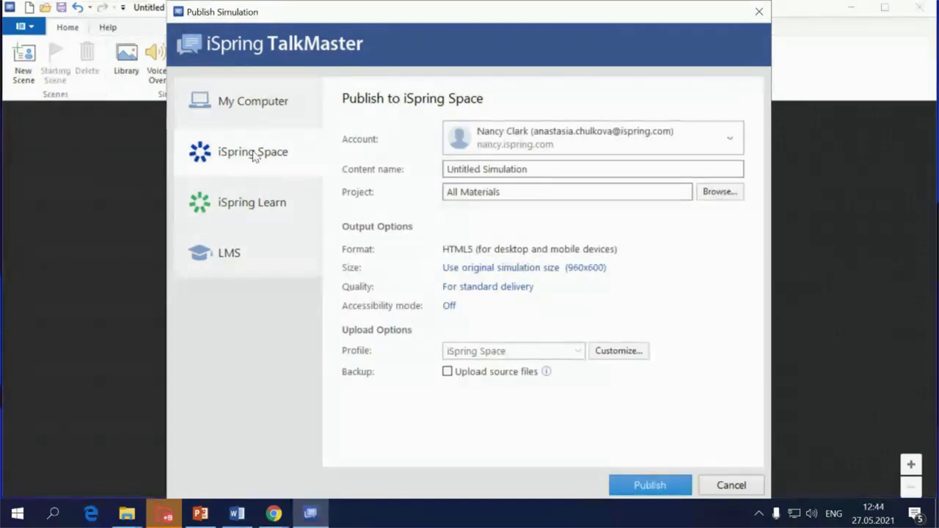
left_click(264, 210)
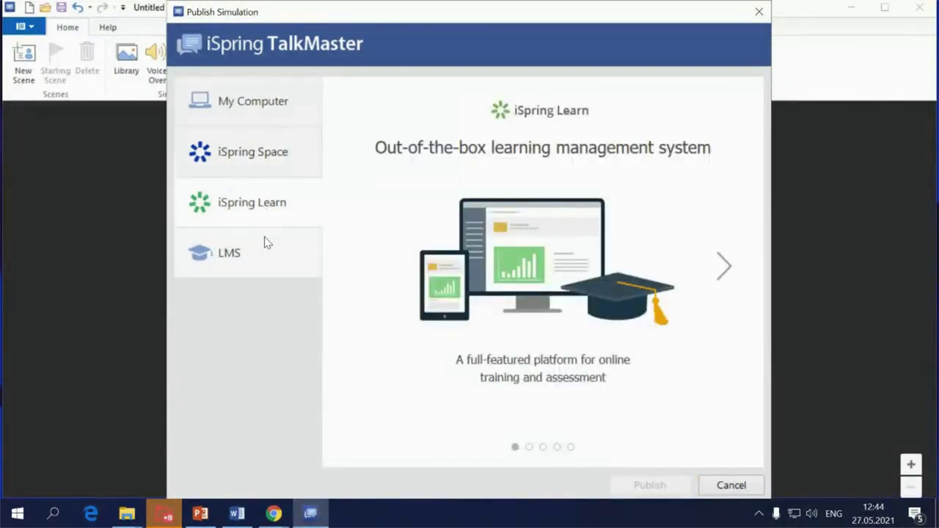
left_click(267, 244)
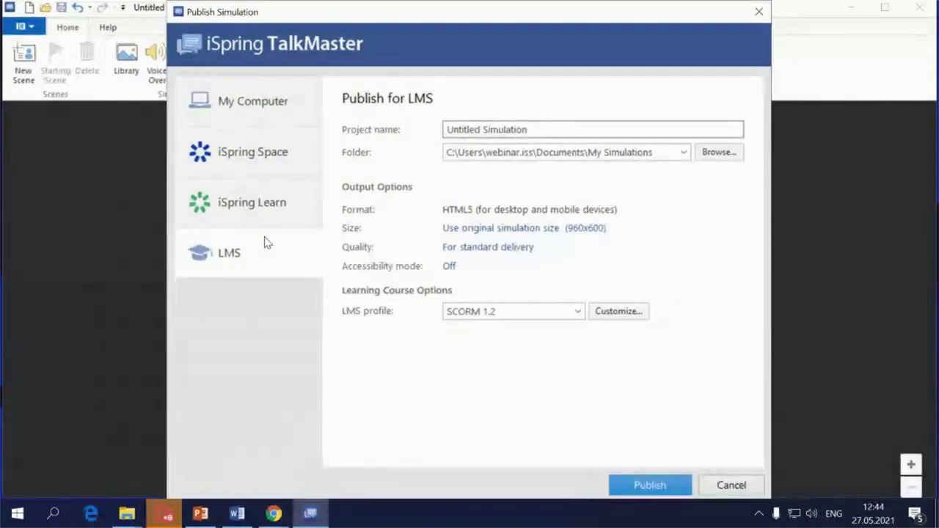
key("Escape")
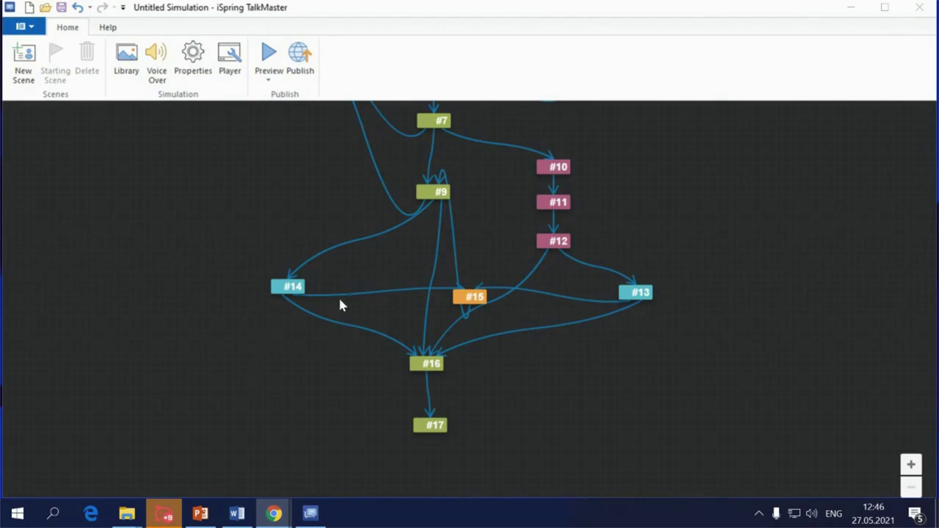
Step: Review the voice-over mode with its scene texts and audio import options, and return to the scene map
left_click_drag(411, 270, 381, 296)
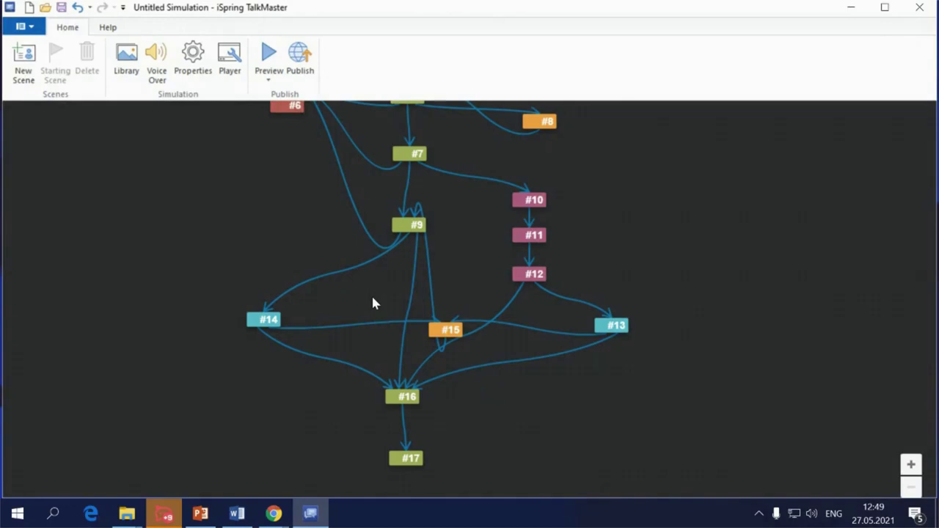
left_click(159, 57)
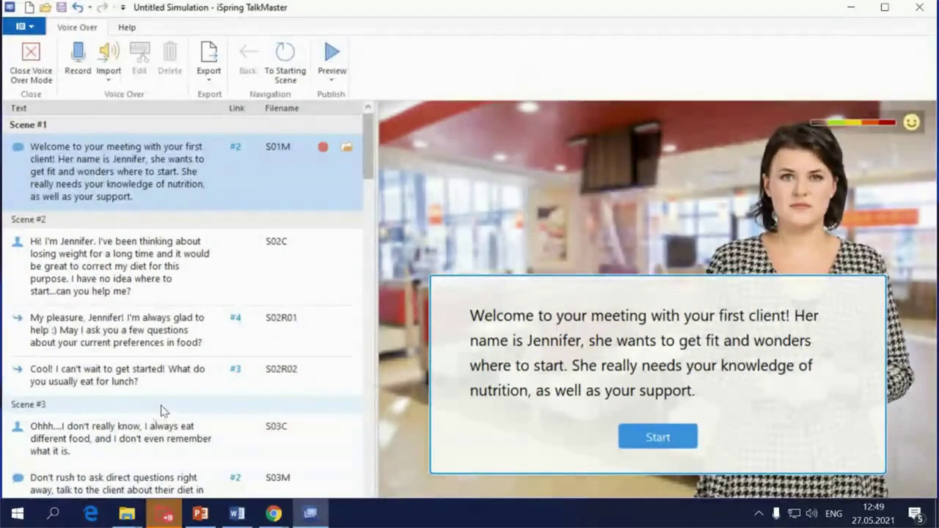
left_click(108, 66)
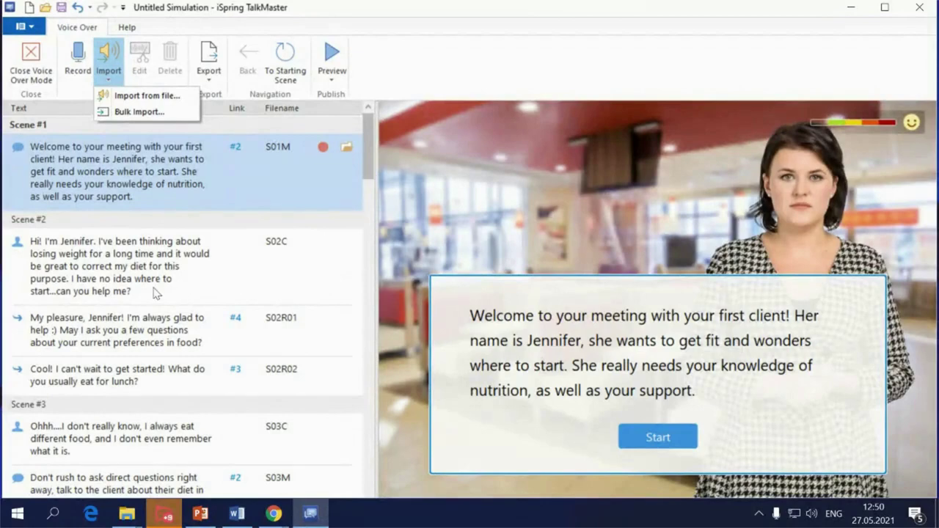
left_click(135, 174)
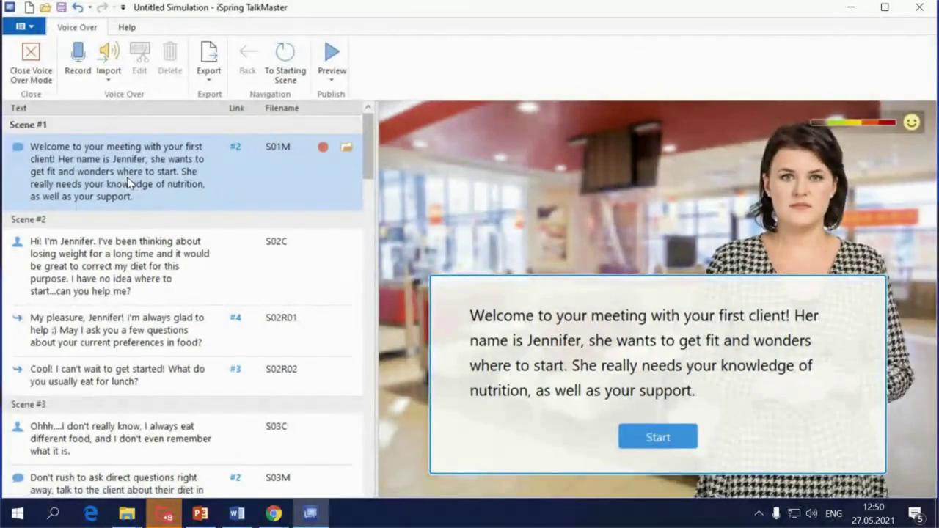
left_click(35, 55)
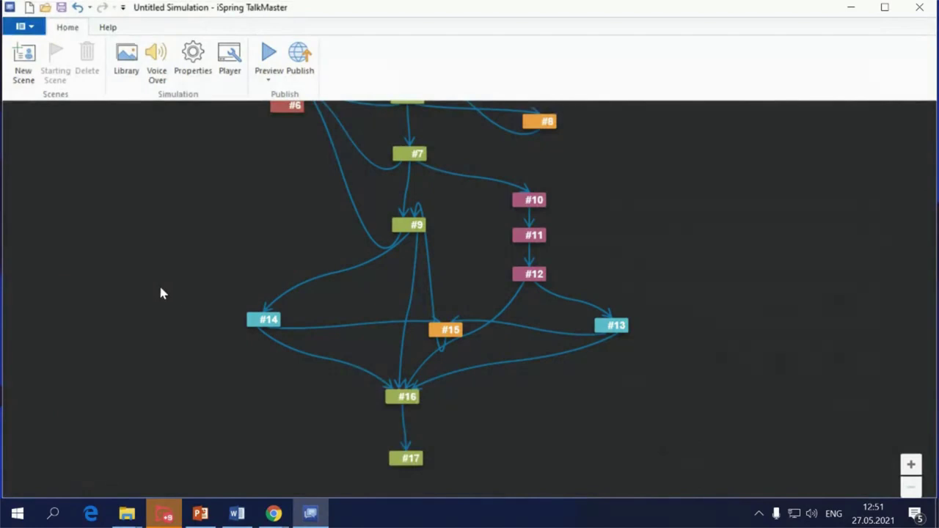
Step: Minimize the simulation window to reach the desktop
left_click_drag(353, 192, 318, 265)
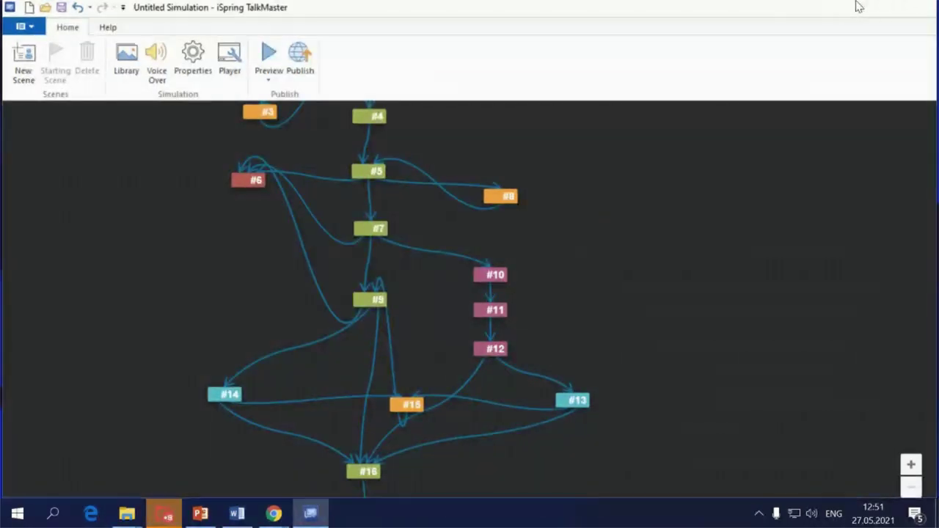
left_click(858, 7)
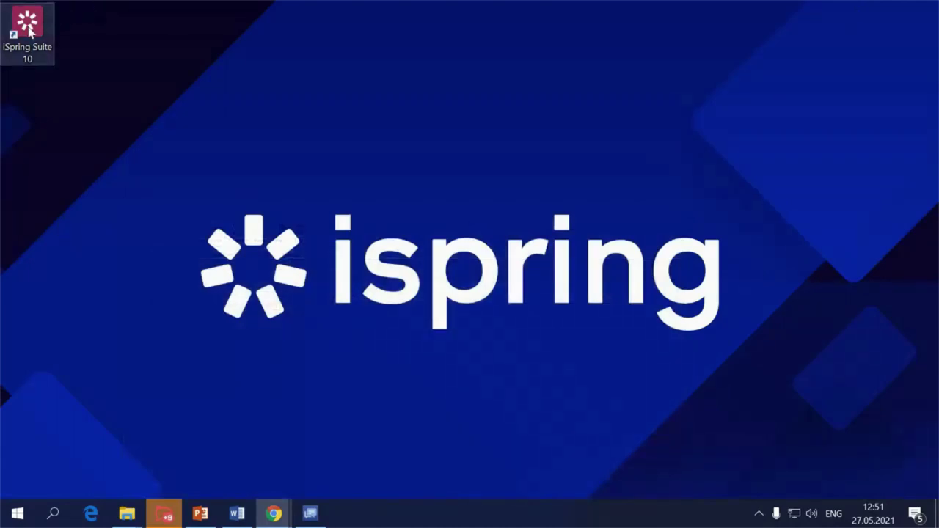